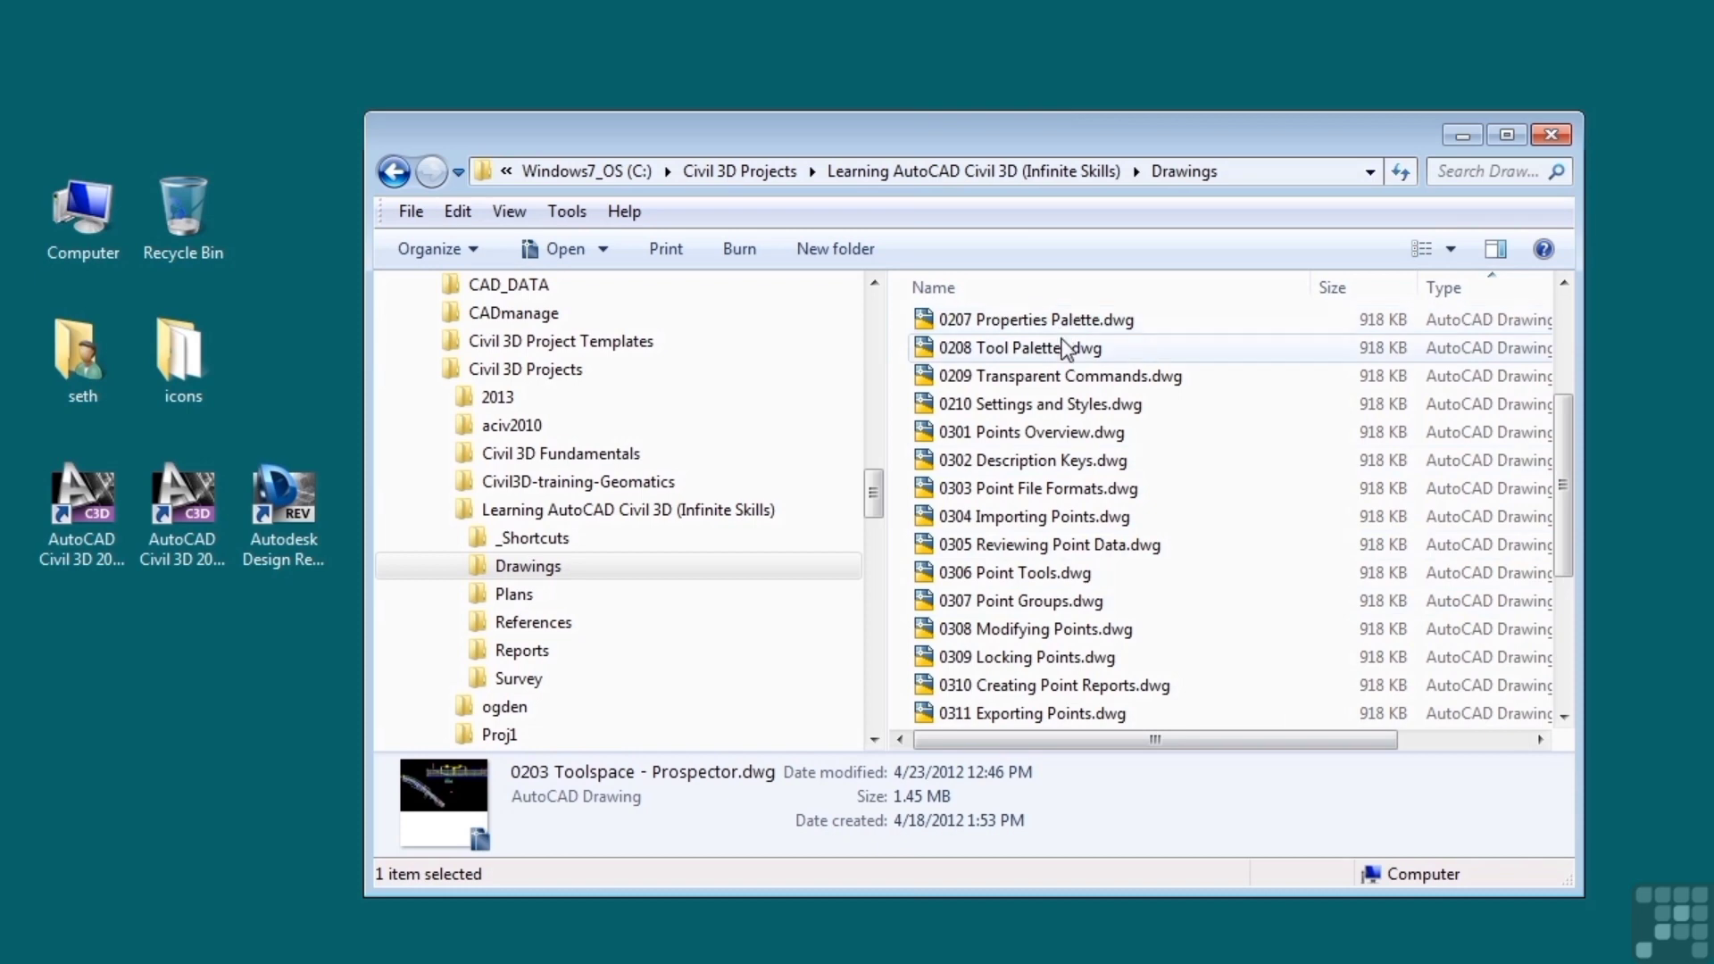
# Step: Look over the drawing files in the Drawings folder and minimize the folder window
pyautogui.scroll(3, 991, 338)
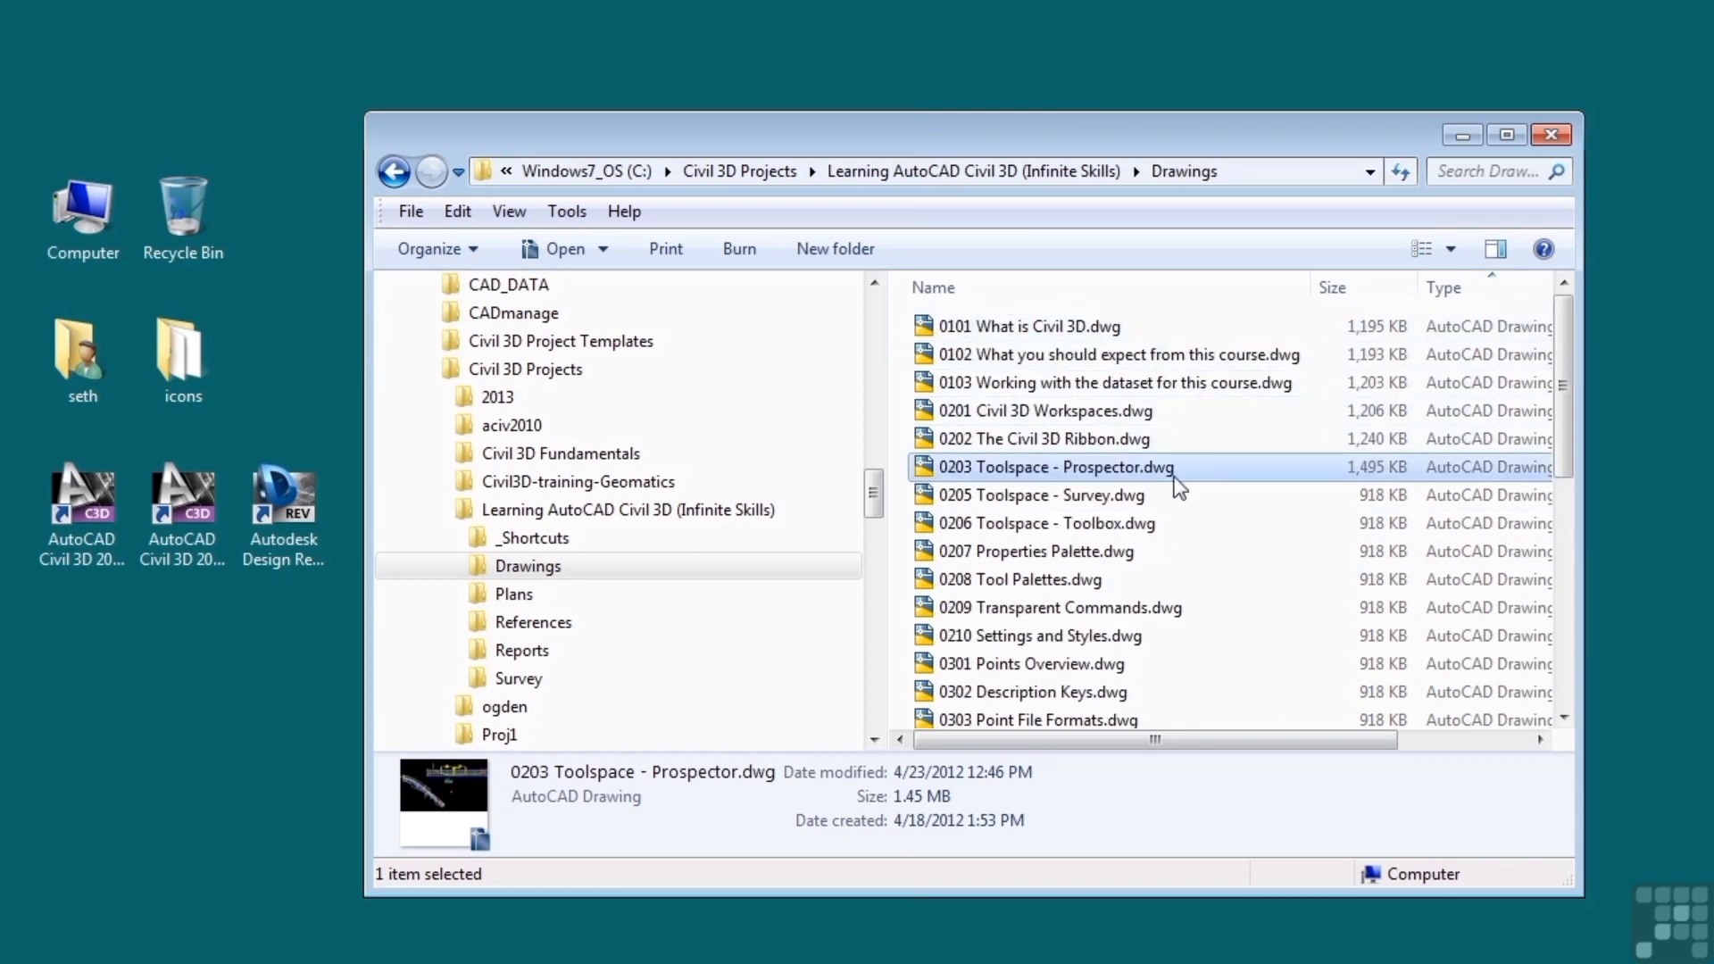
pyautogui.click(1462, 135)
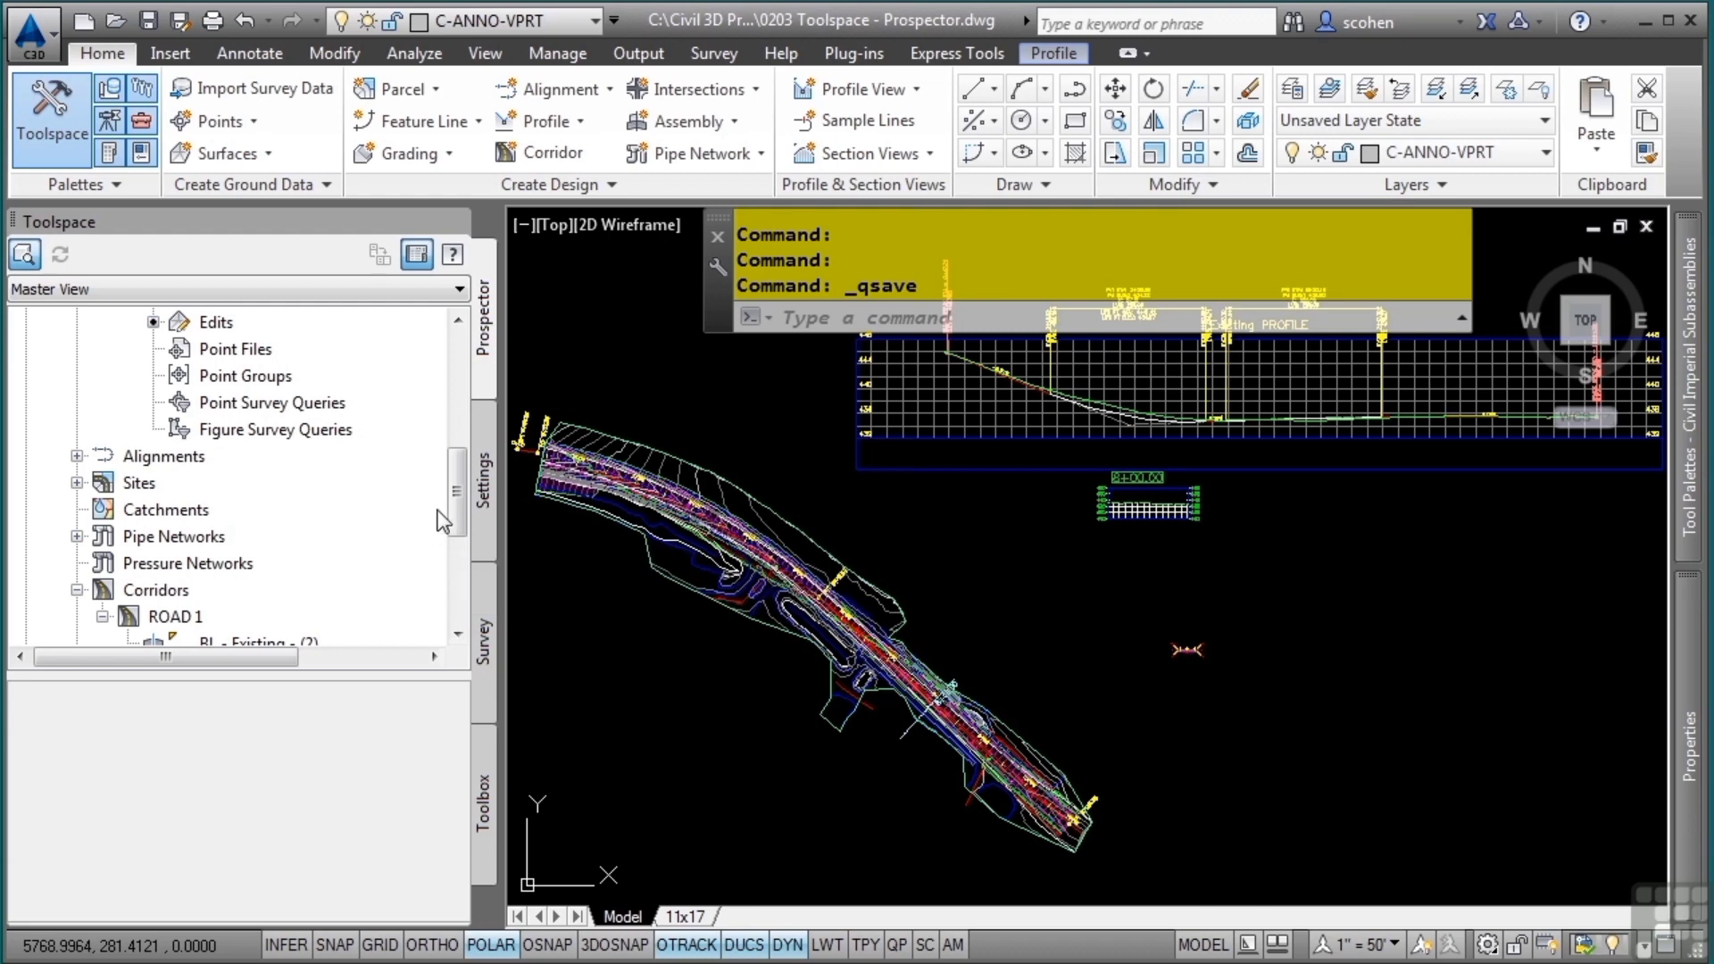
# Step: Expand the Surfaces collection down to the EG surface's Breaklines and list the entries of the Existing 3D Breaklines set
pyautogui.moveTo(454, 507); pyautogui.dragTo(455, 391)
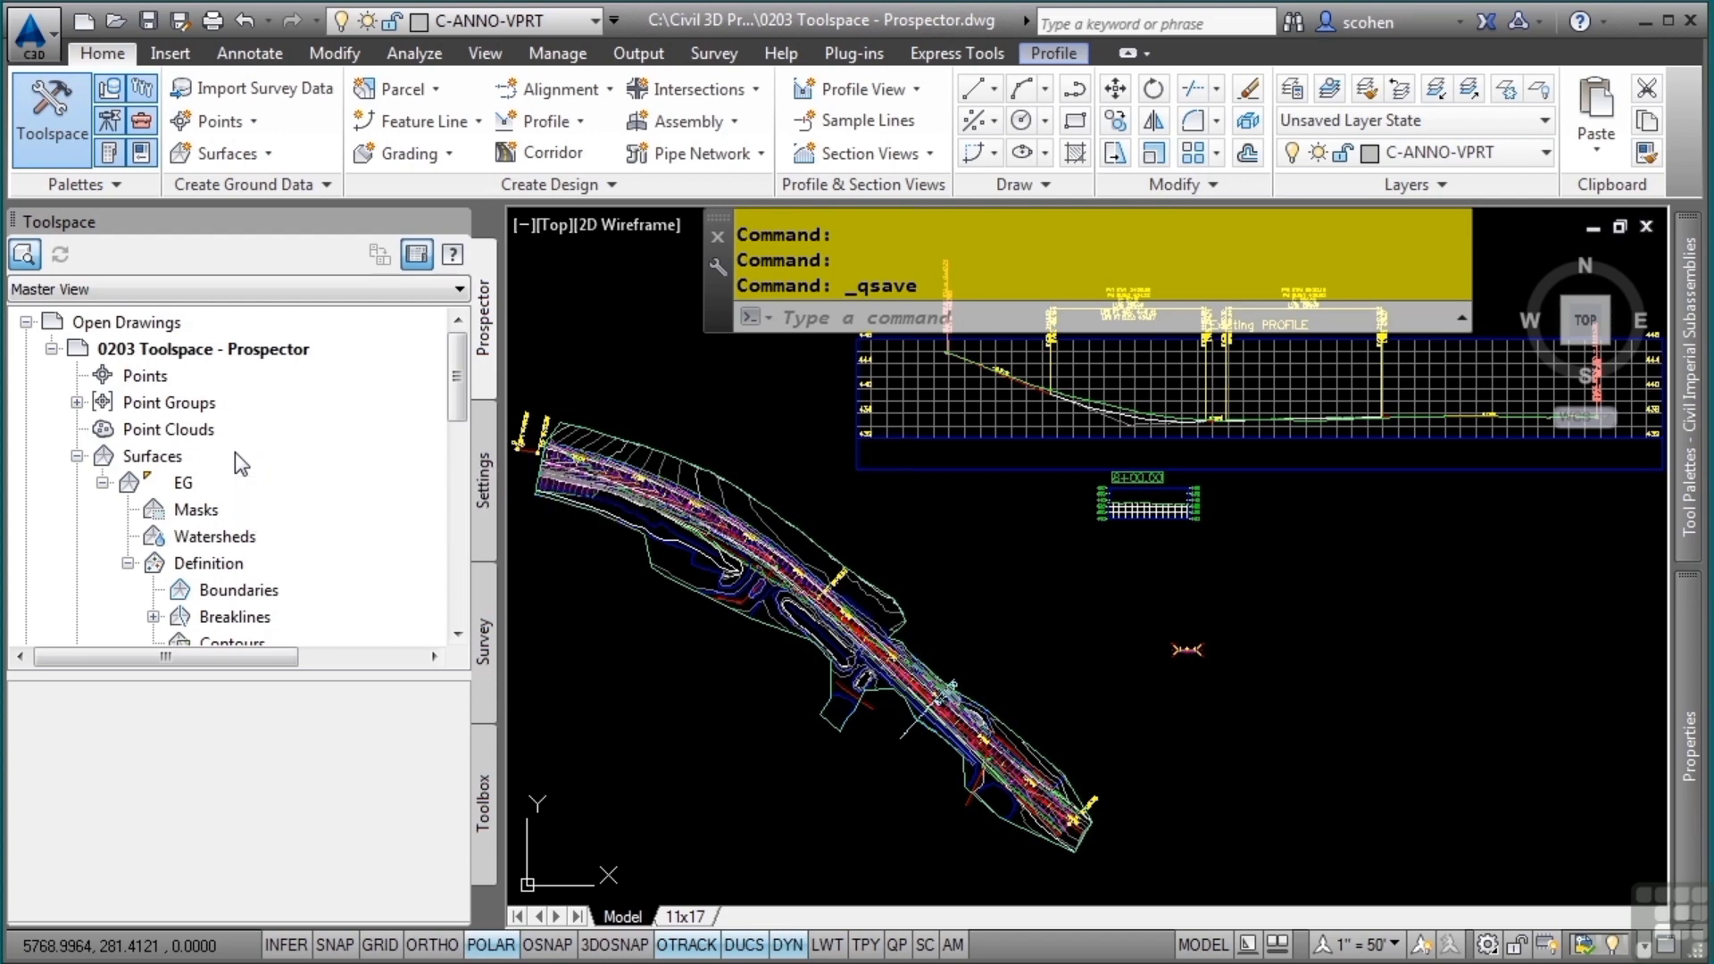
pyautogui.click(75, 456)
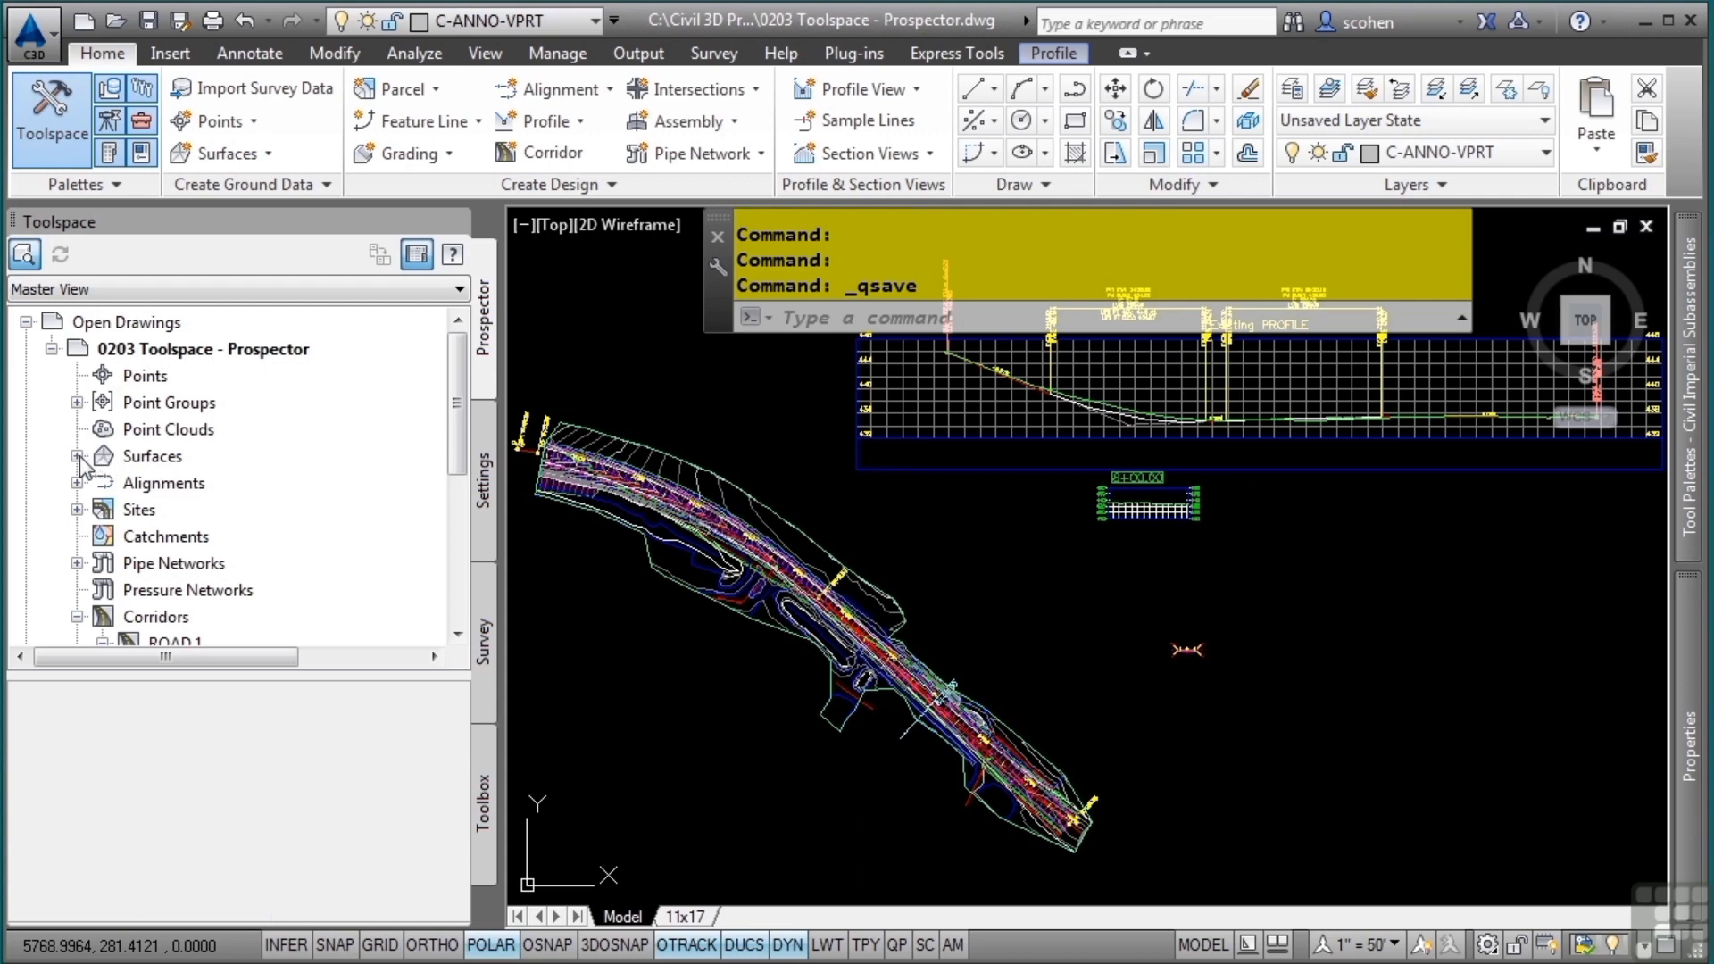
pyautogui.click(78, 456)
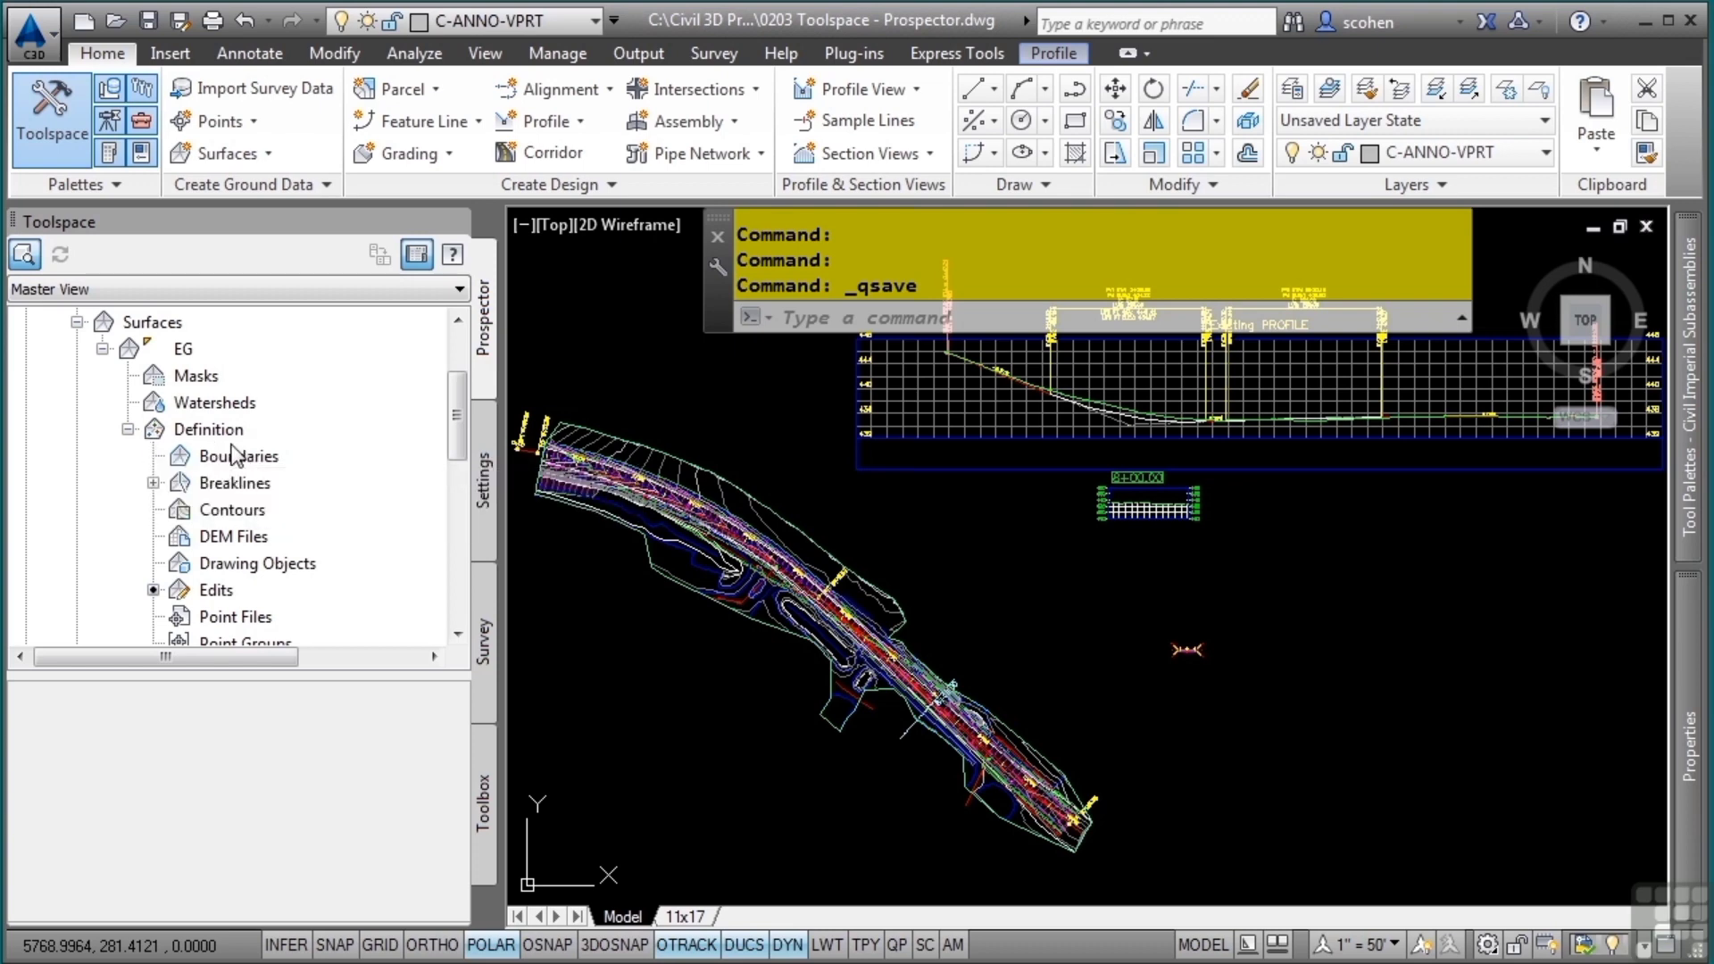
pyautogui.click(181, 486)
pyautogui.click(155, 484)
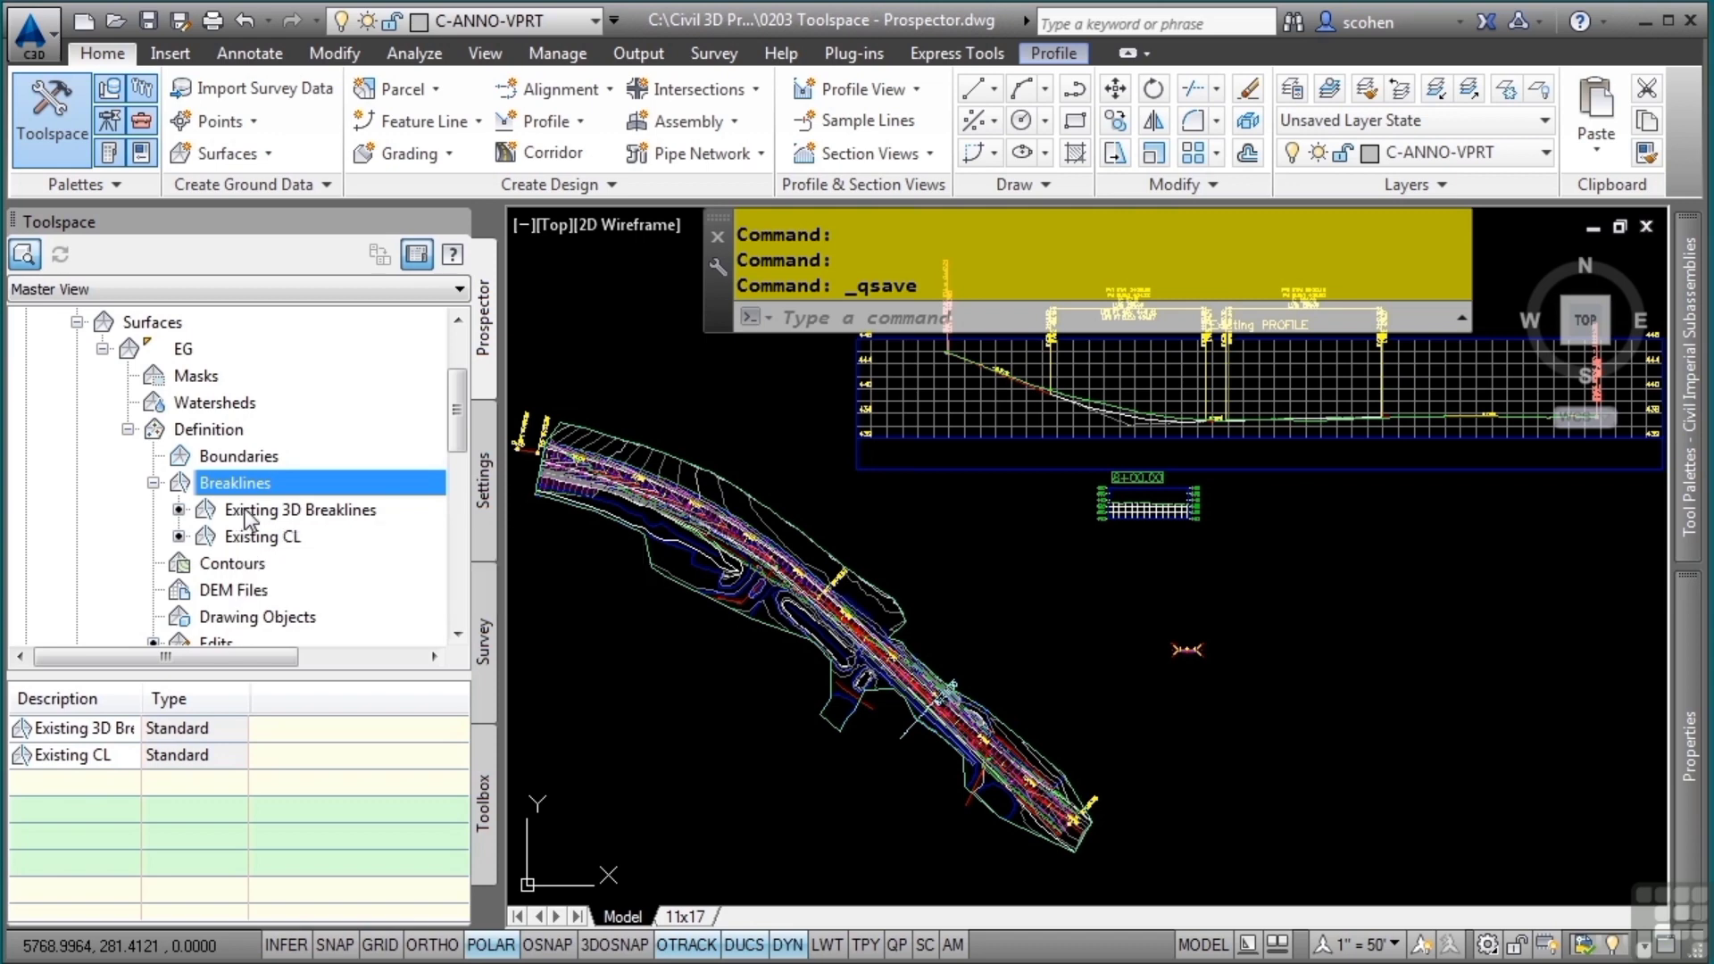
pyautogui.click(299, 512)
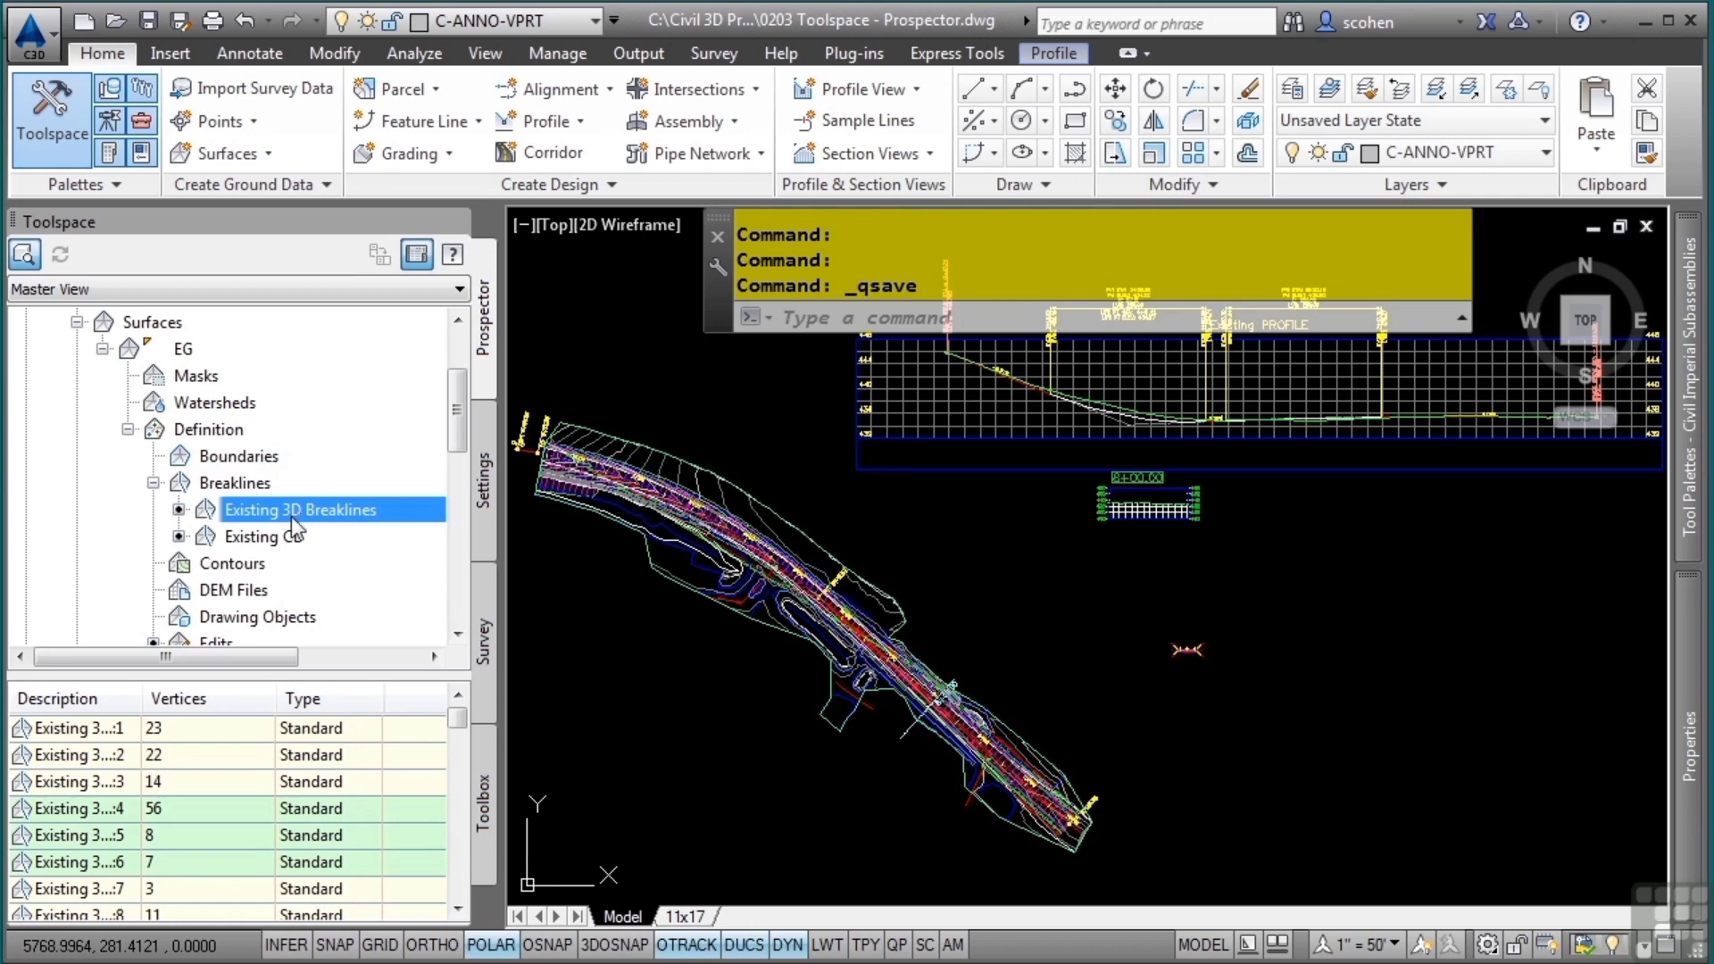
pyautogui.moveTo(277, 546)
# Step: Zoom the drawing to breakline 18 in the Existing 3D Breaklines list
pyautogui.click(88, 789)
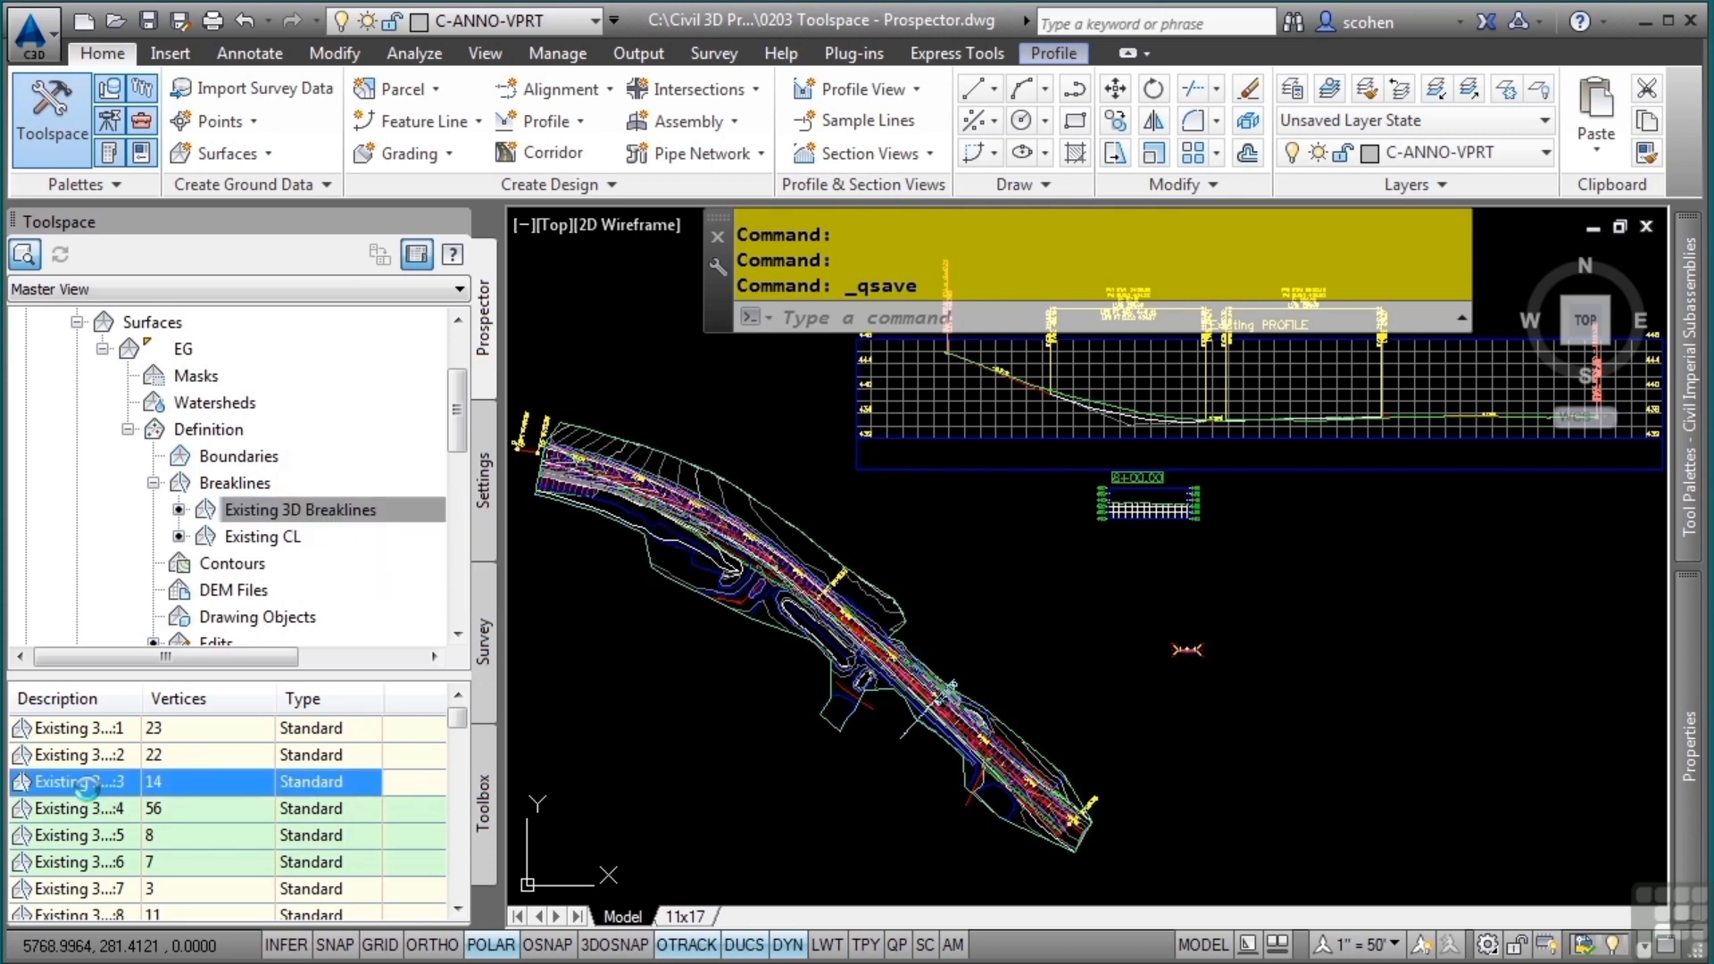
pyautogui.scroll(-2, 100, 789)
pyautogui.scroll(-3, 100, 789)
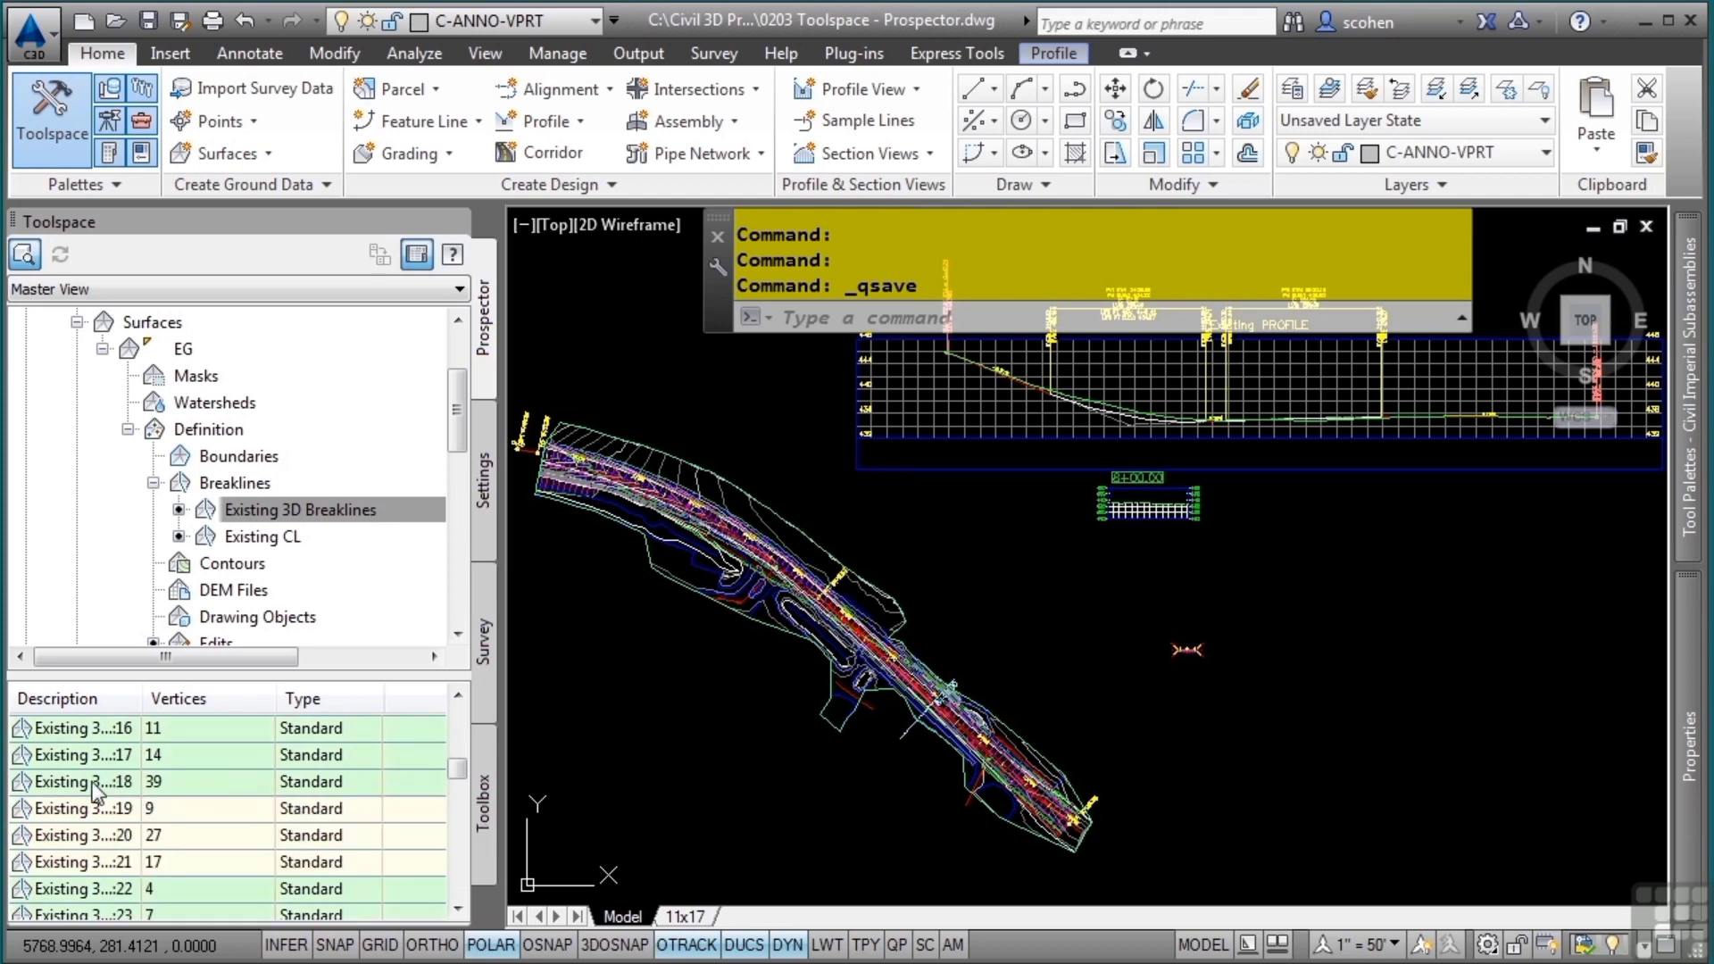
pyautogui.rightClick(84, 789)
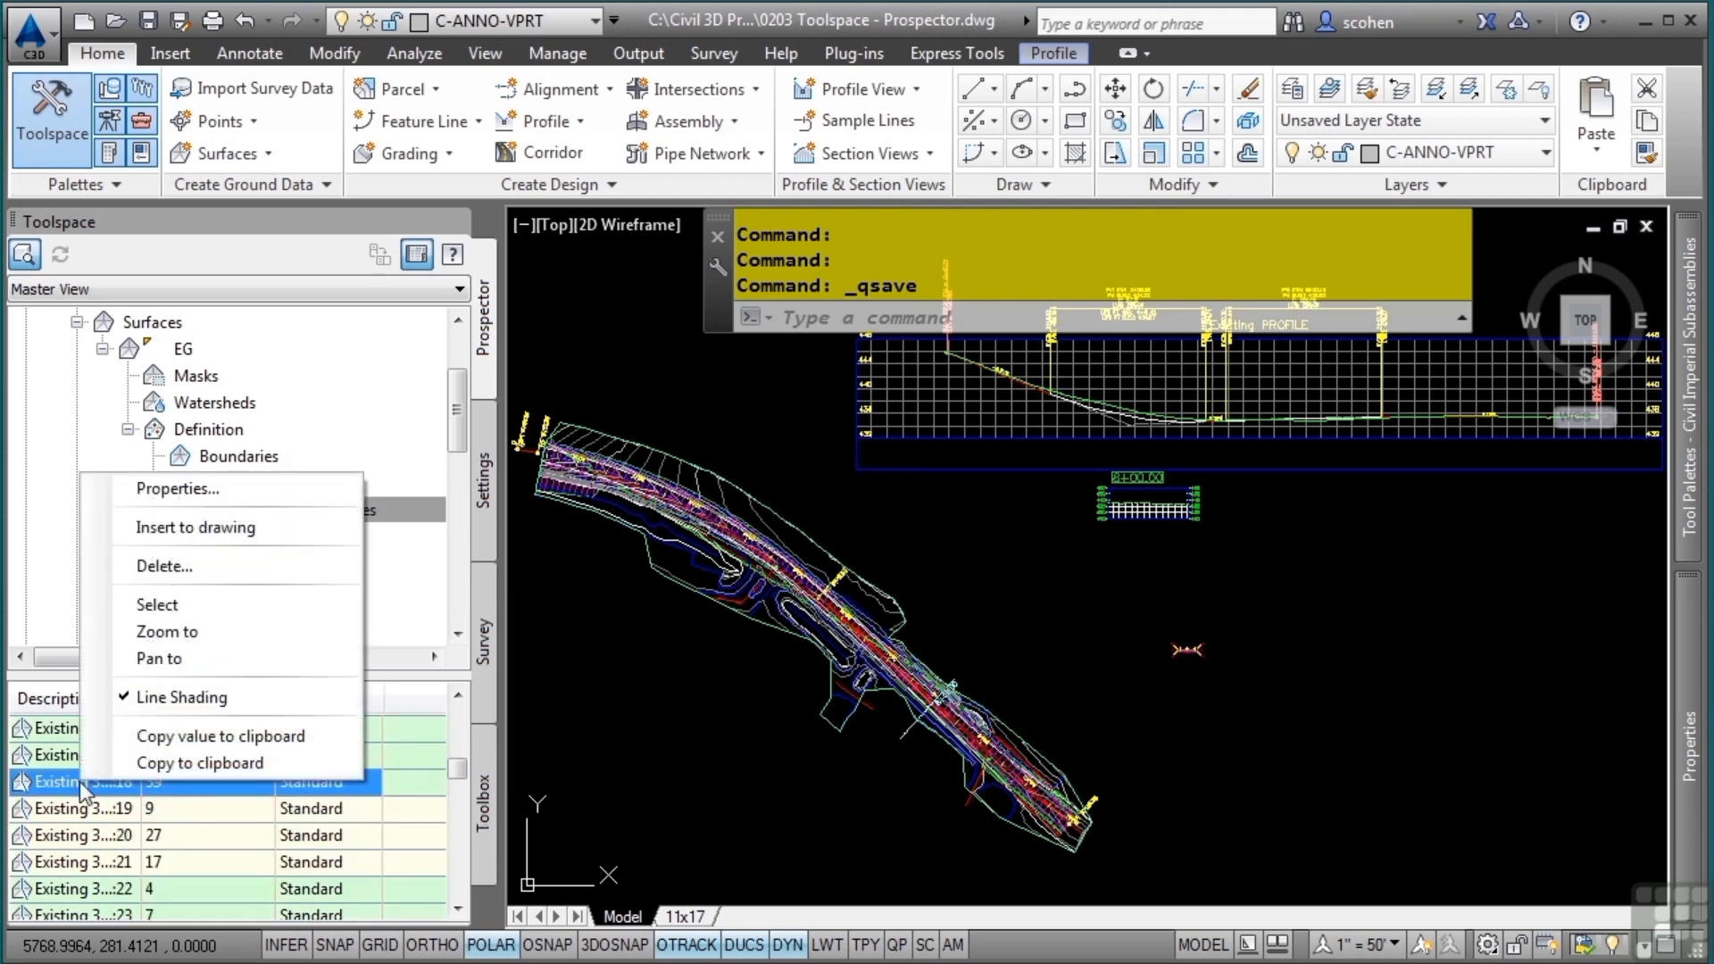
pyautogui.click(164, 631)
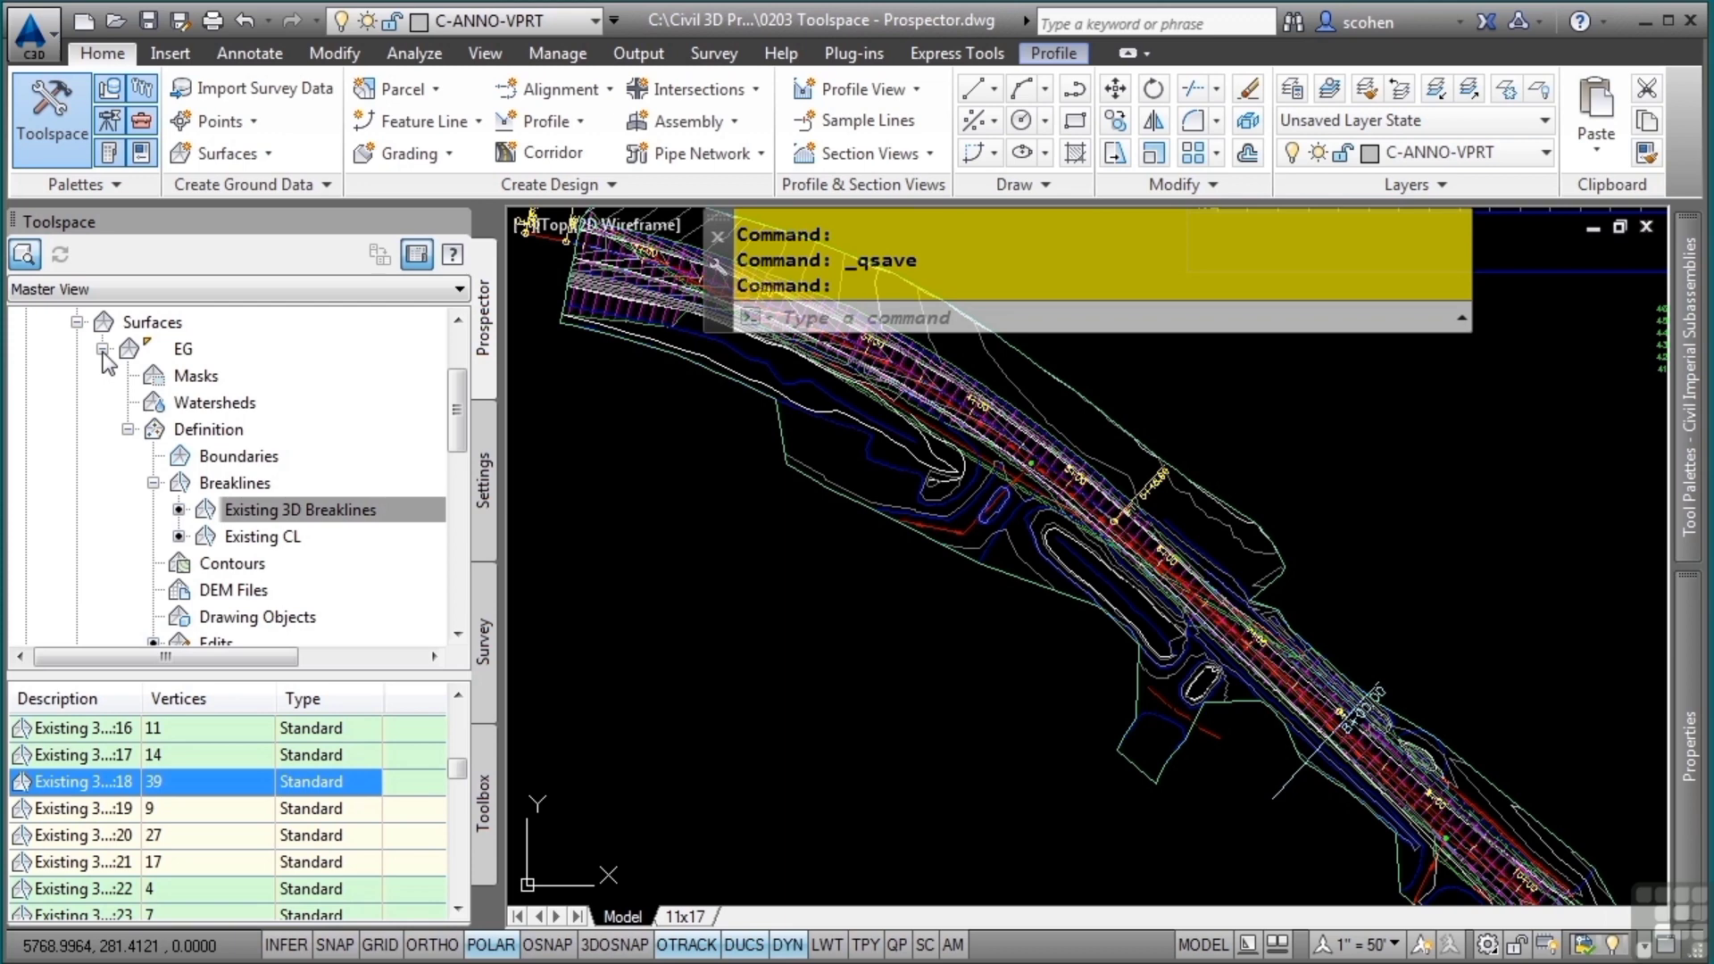
# Step: Collapse the EG surface and the Surfaces collection, and expand Alignments down to the Centerline Alignments
pyautogui.click(104, 349)
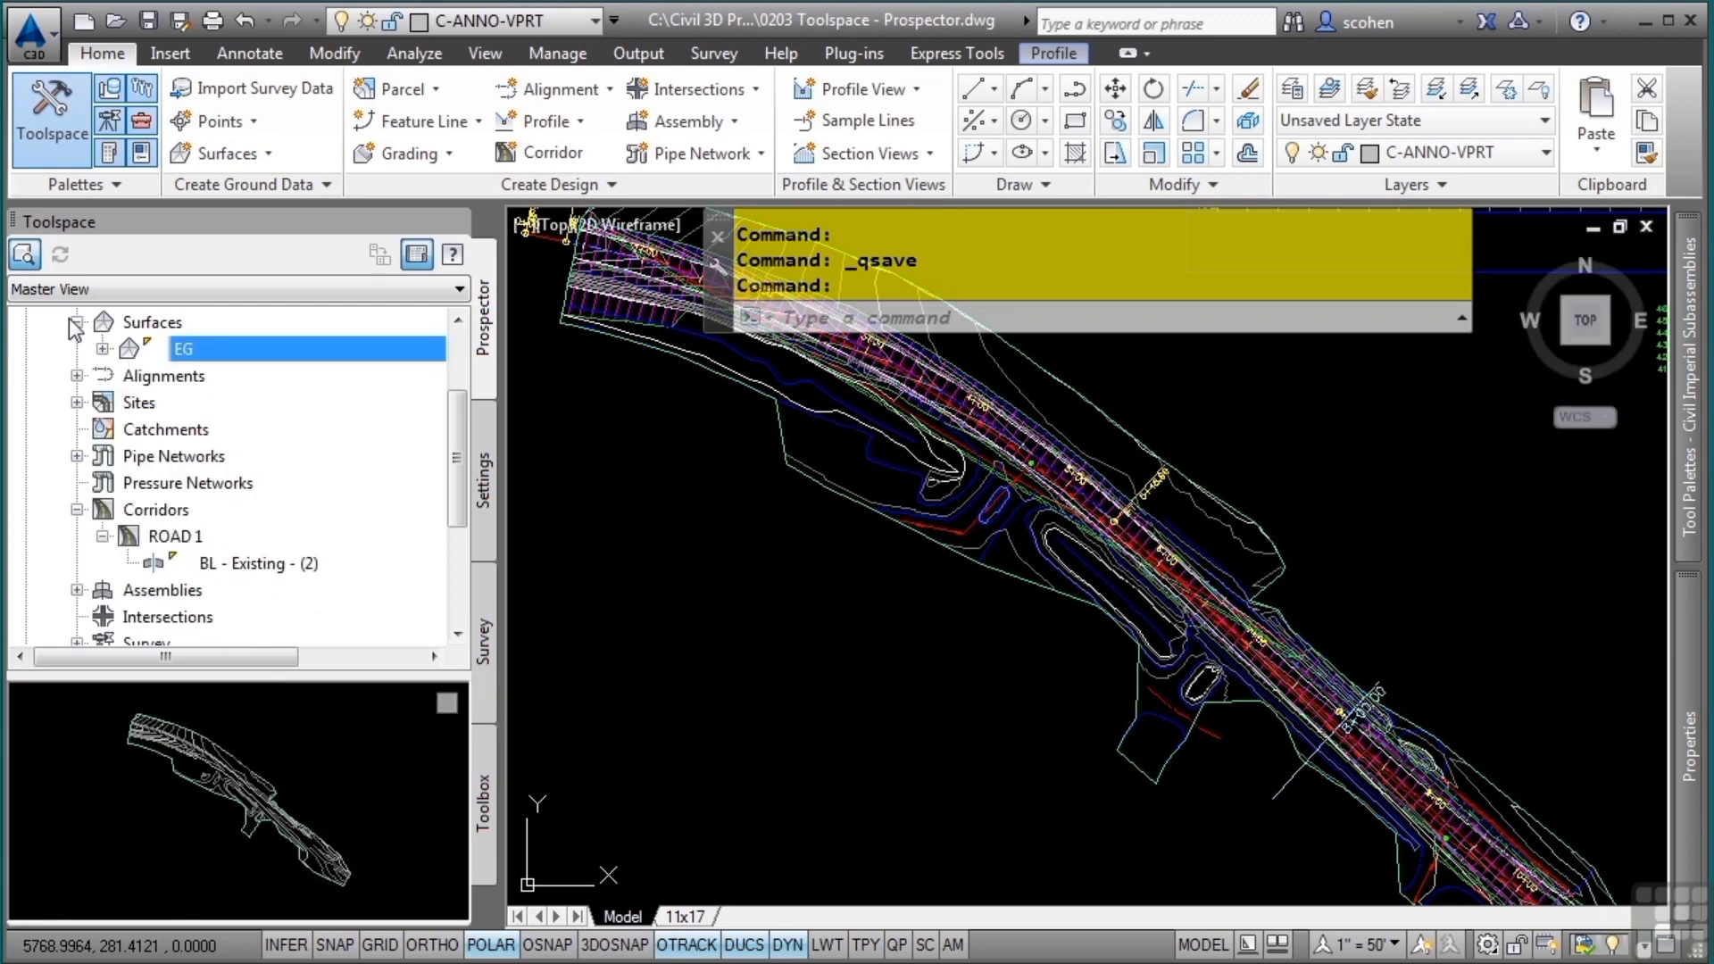
pyautogui.click(77, 322)
pyautogui.click(77, 349)
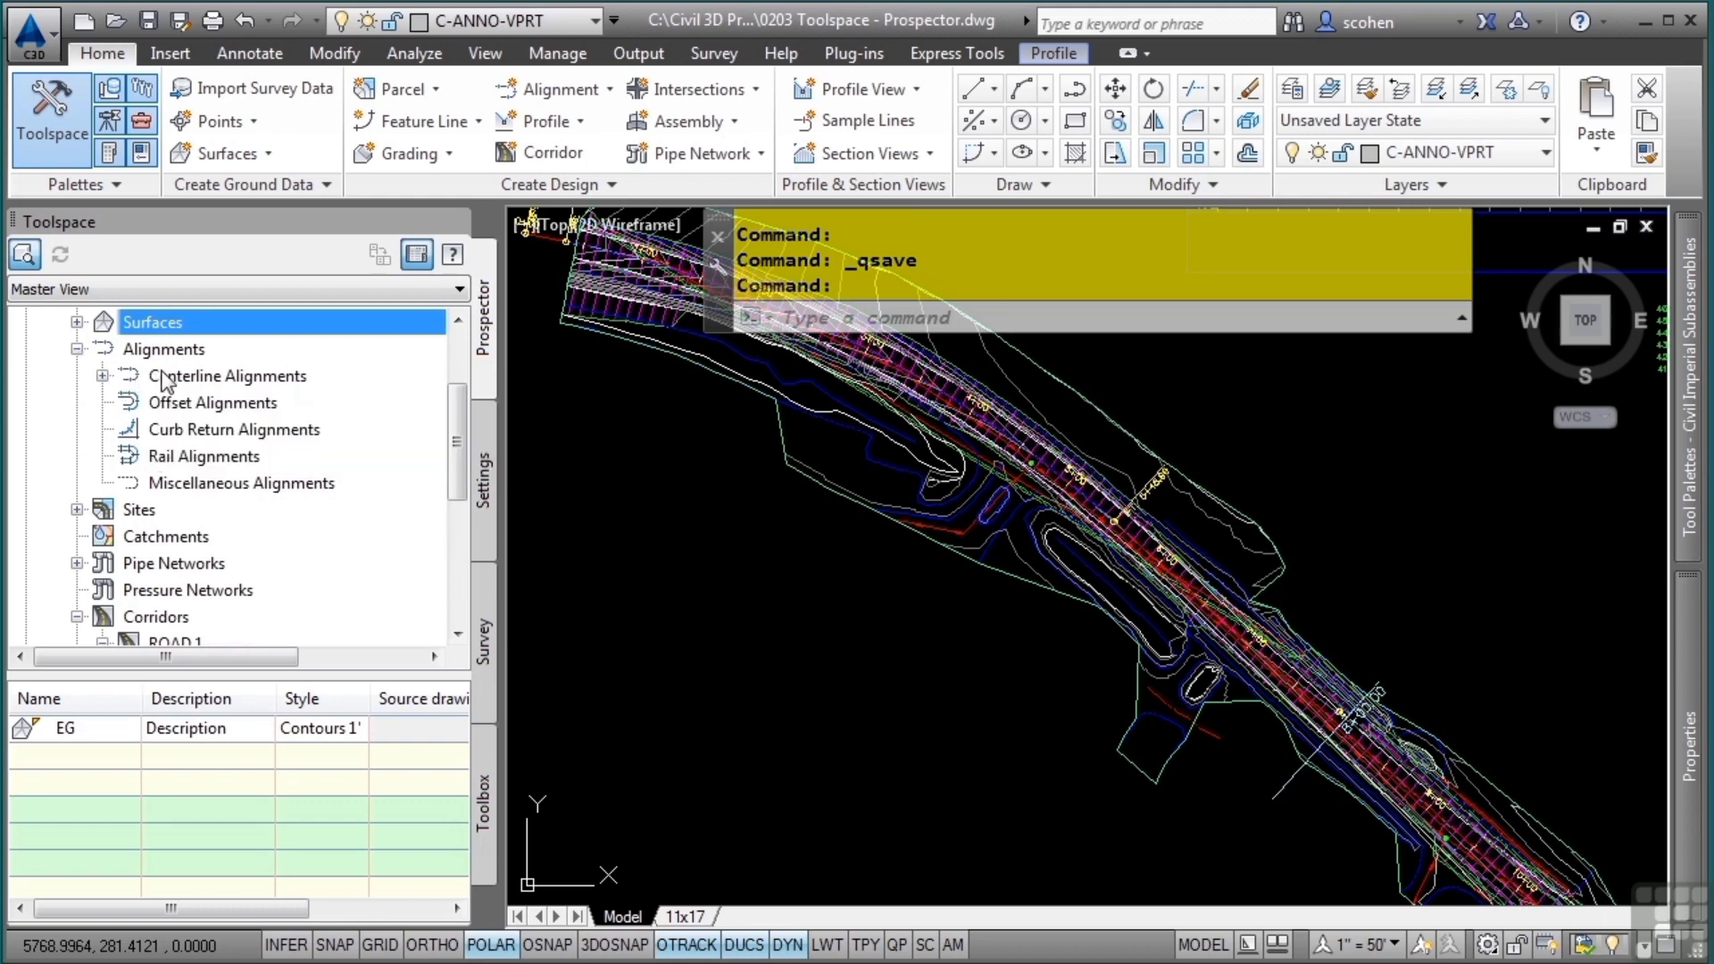
pyautogui.click(104, 375)
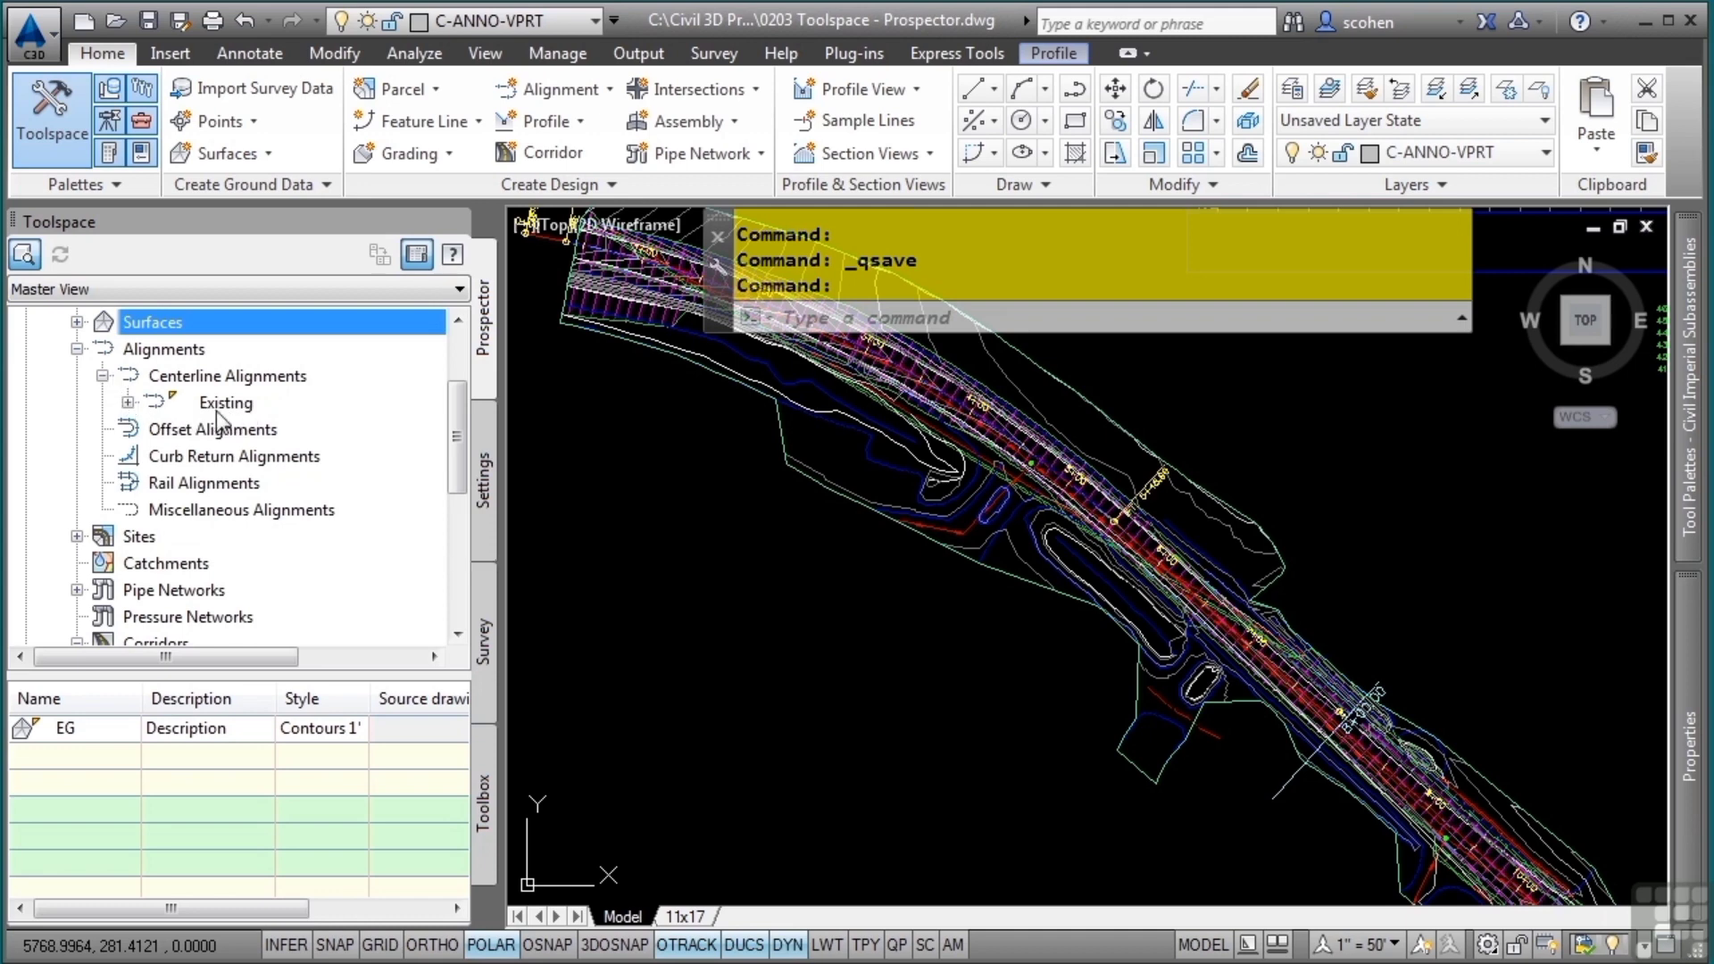
# Step: Check the summary of the Existing centerline alignment and select that alignment in the drawing
pyautogui.moveTo(266, 414)
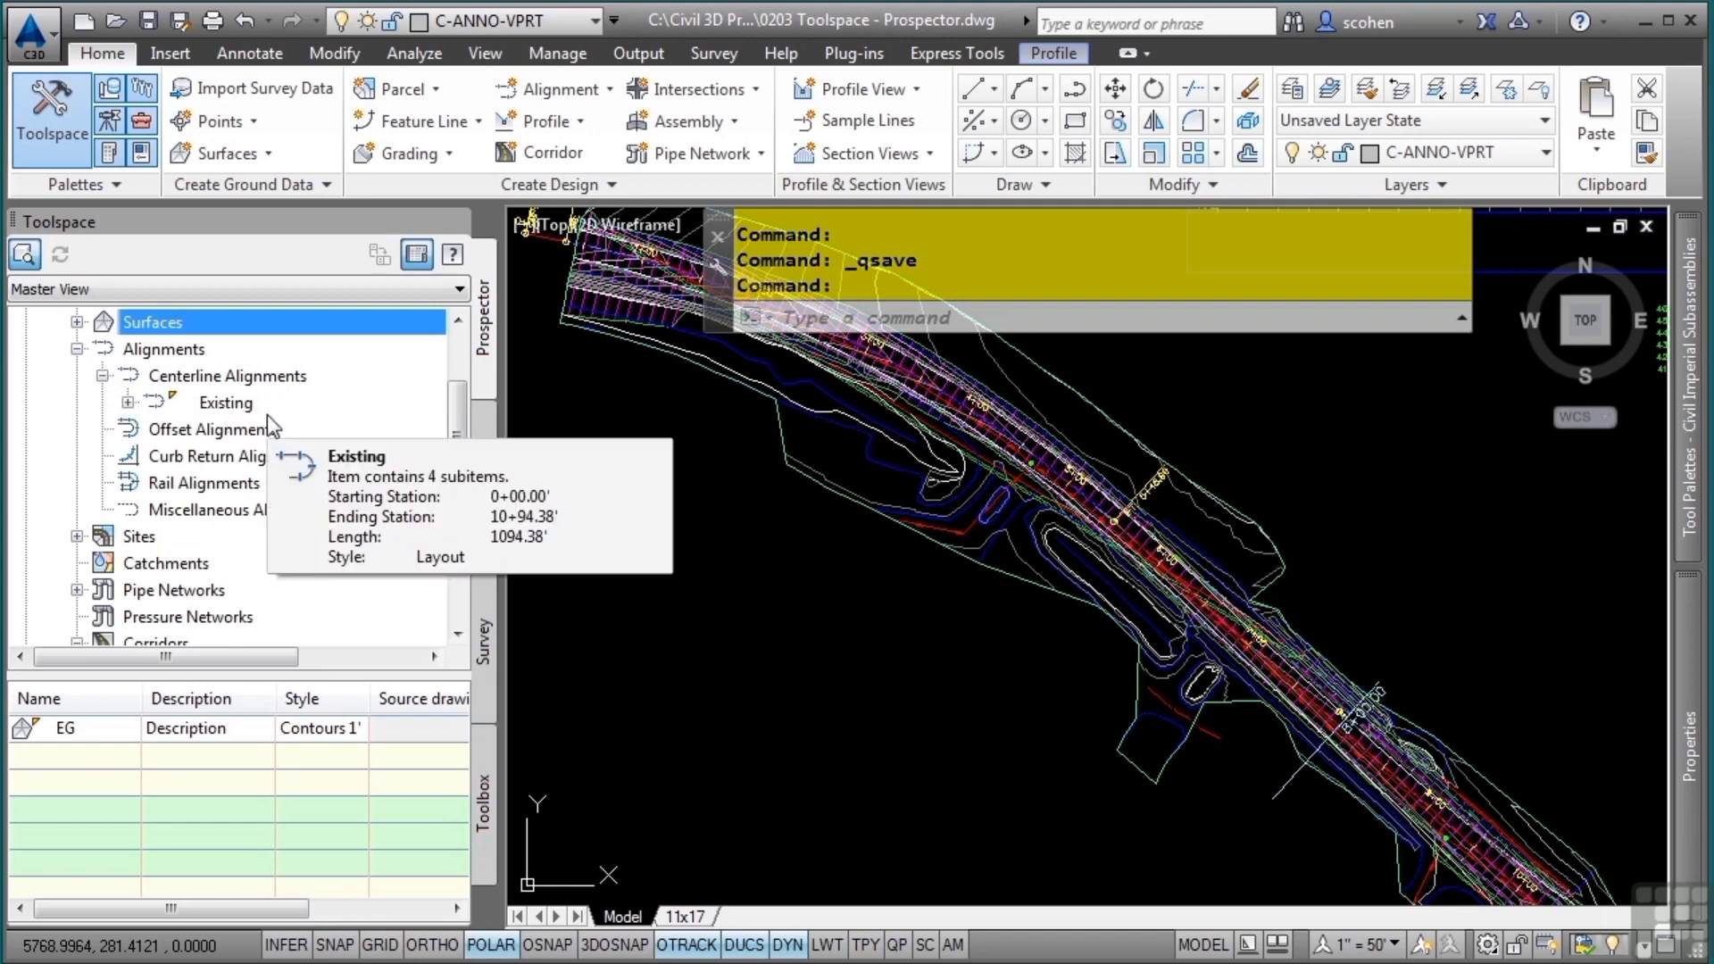
pyautogui.rightClick(230, 403)
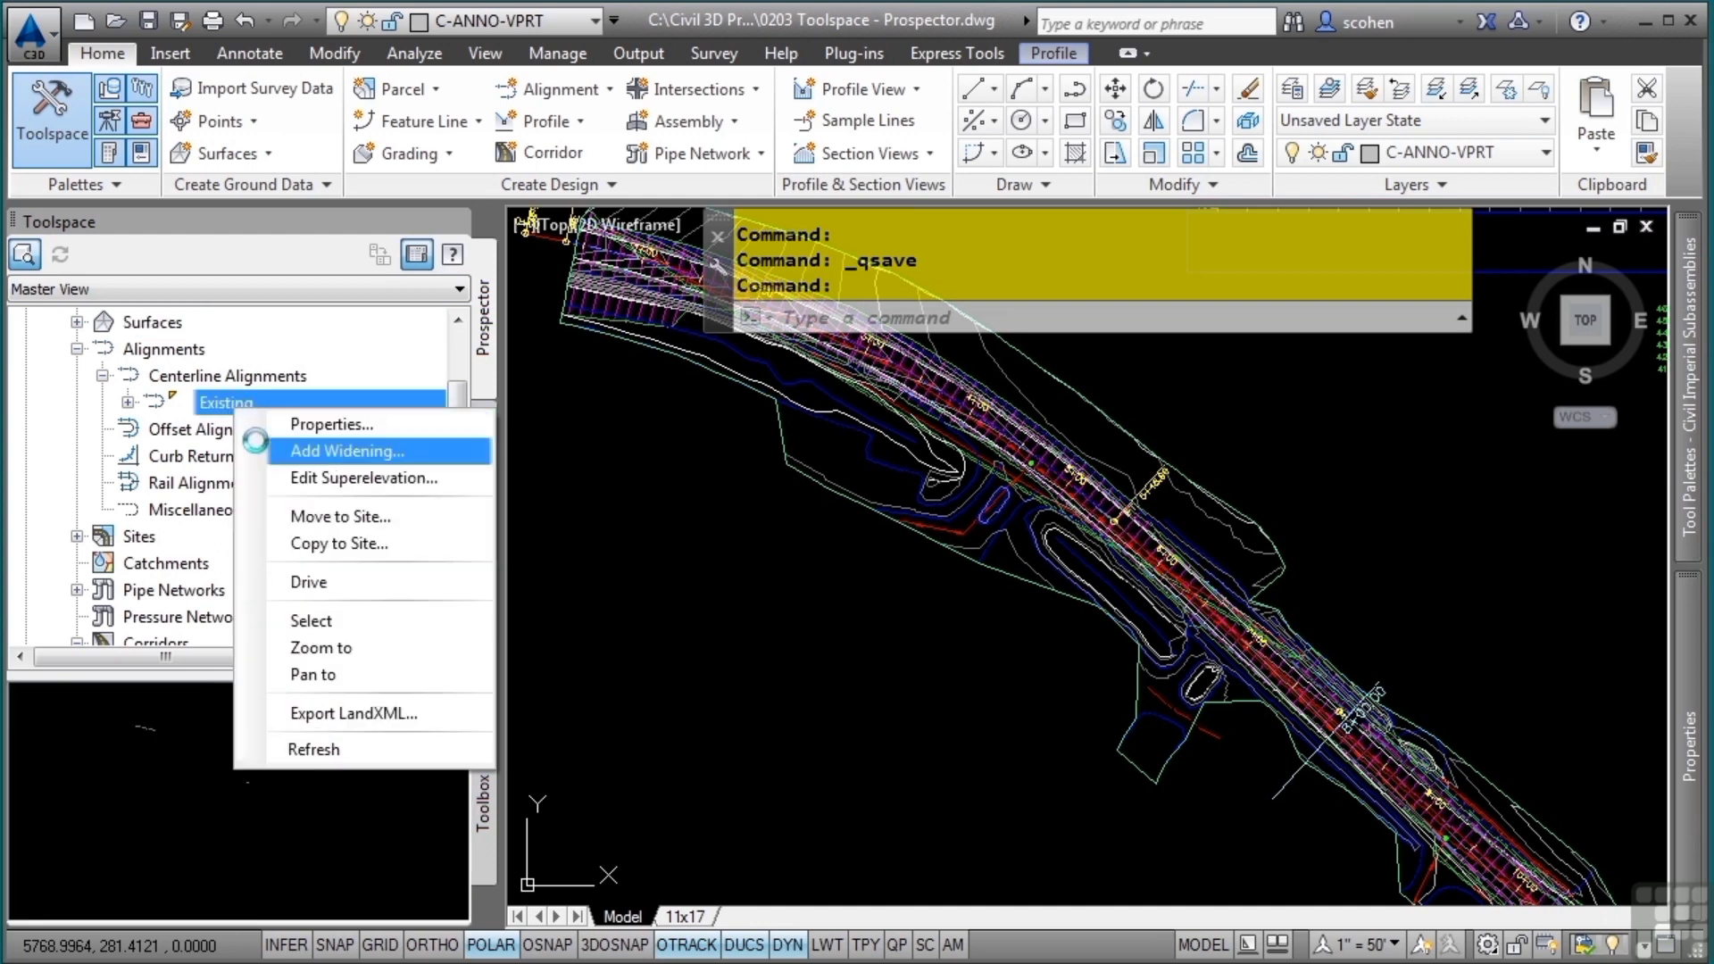
pyautogui.click(312, 620)
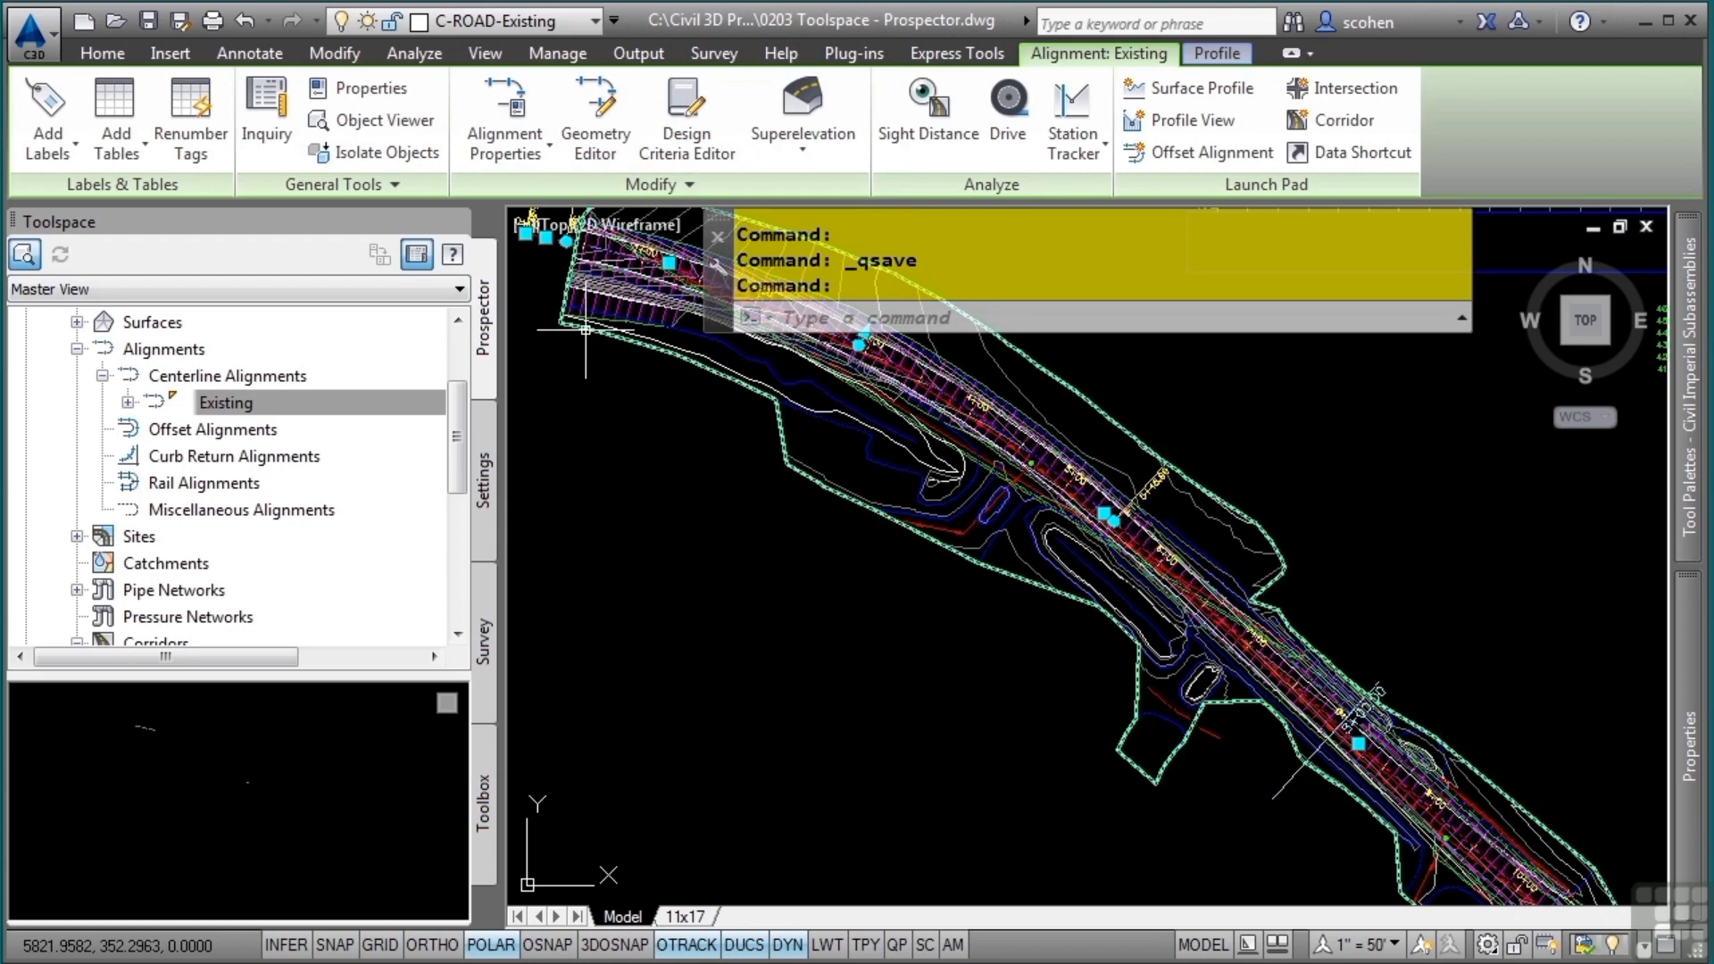
# Step: Expand the Existing alignment's profiles, profile views and sample line groups, and zoom to the Existing (1) profile view
pyautogui.click(128, 404)
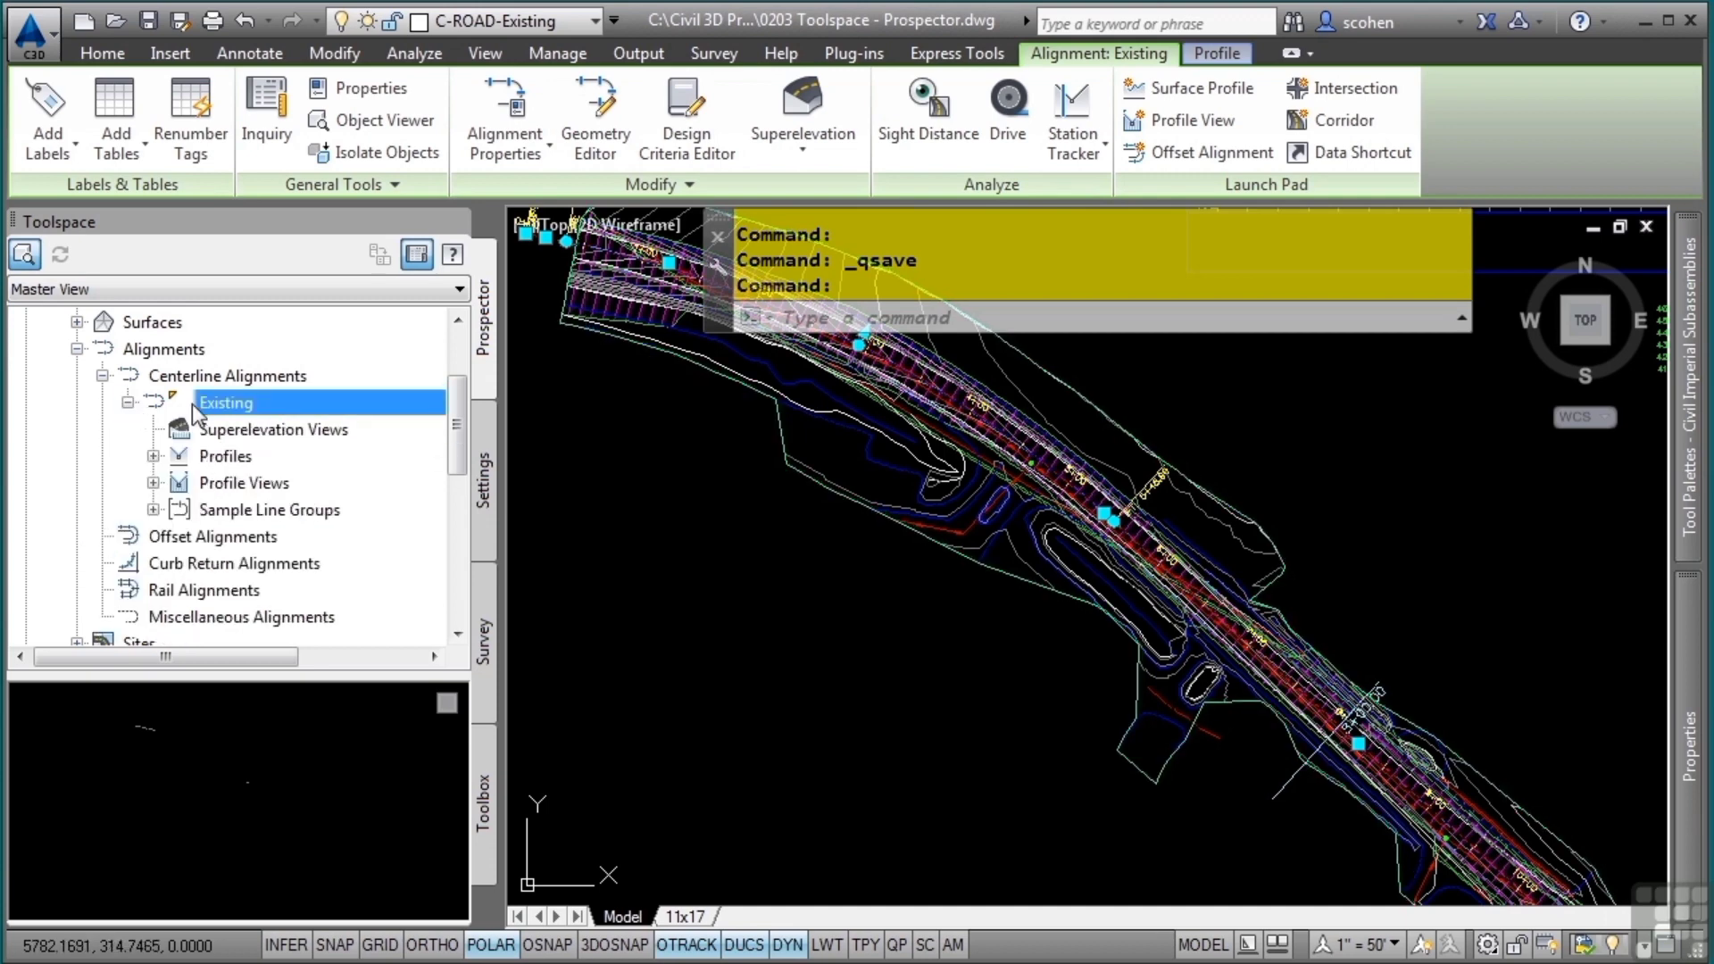
pyautogui.click(152, 457)
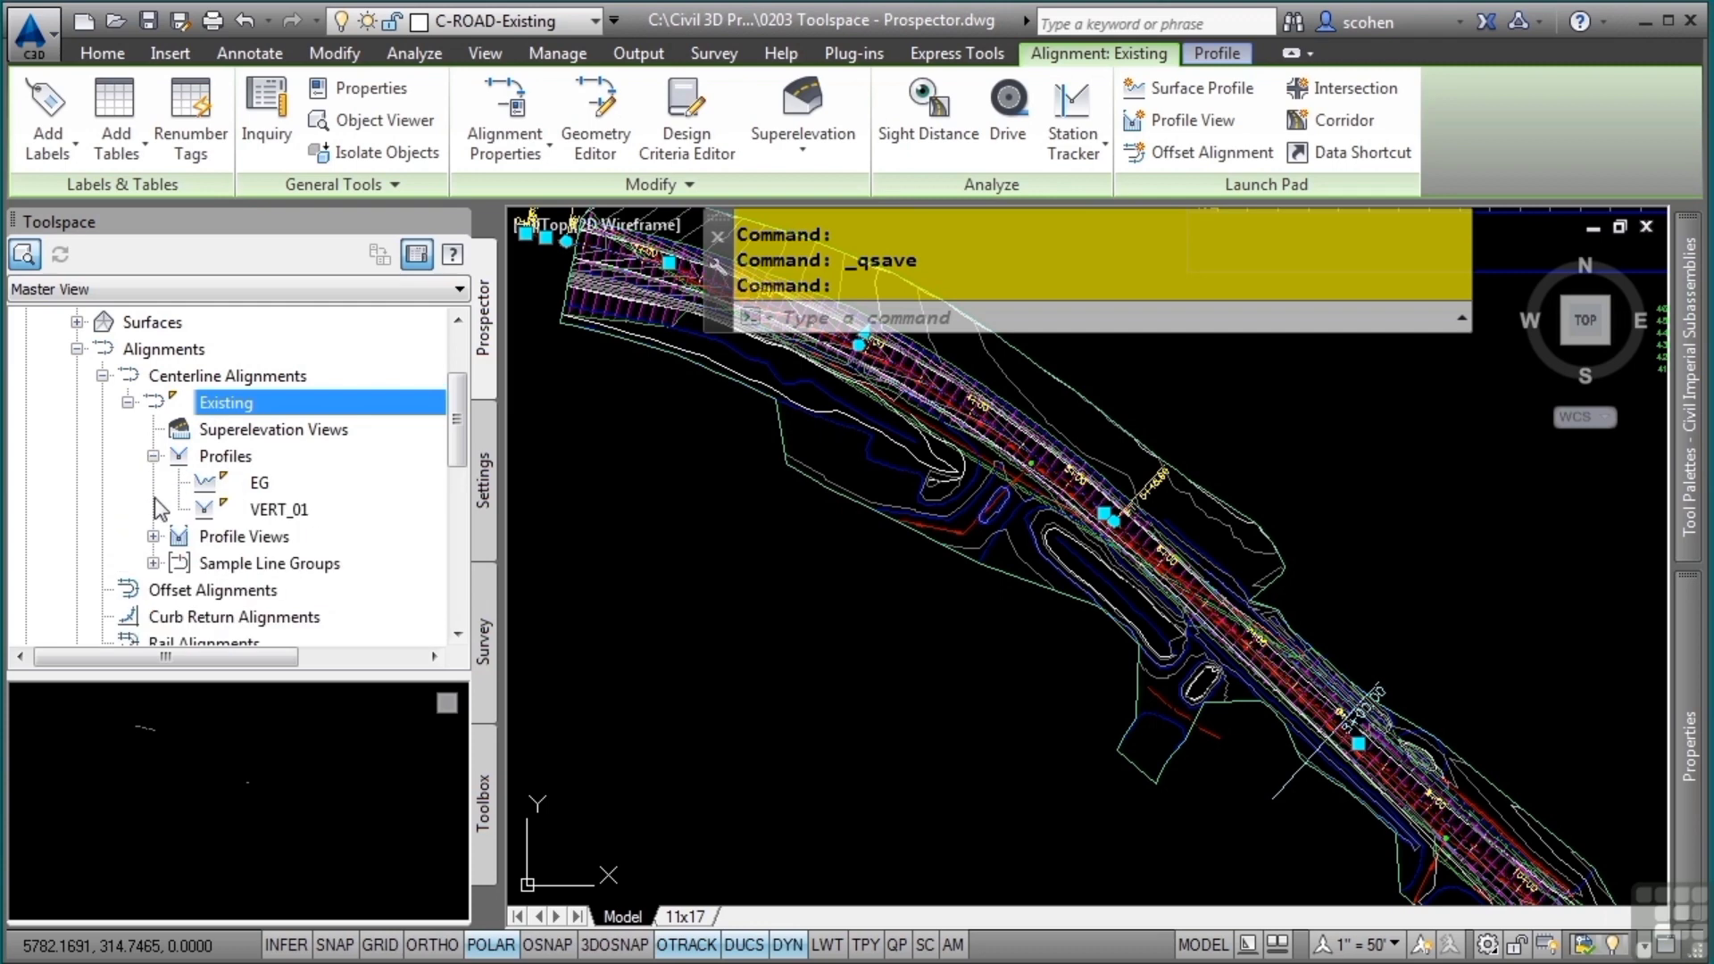
pyautogui.click(154, 535)
pyautogui.click(154, 590)
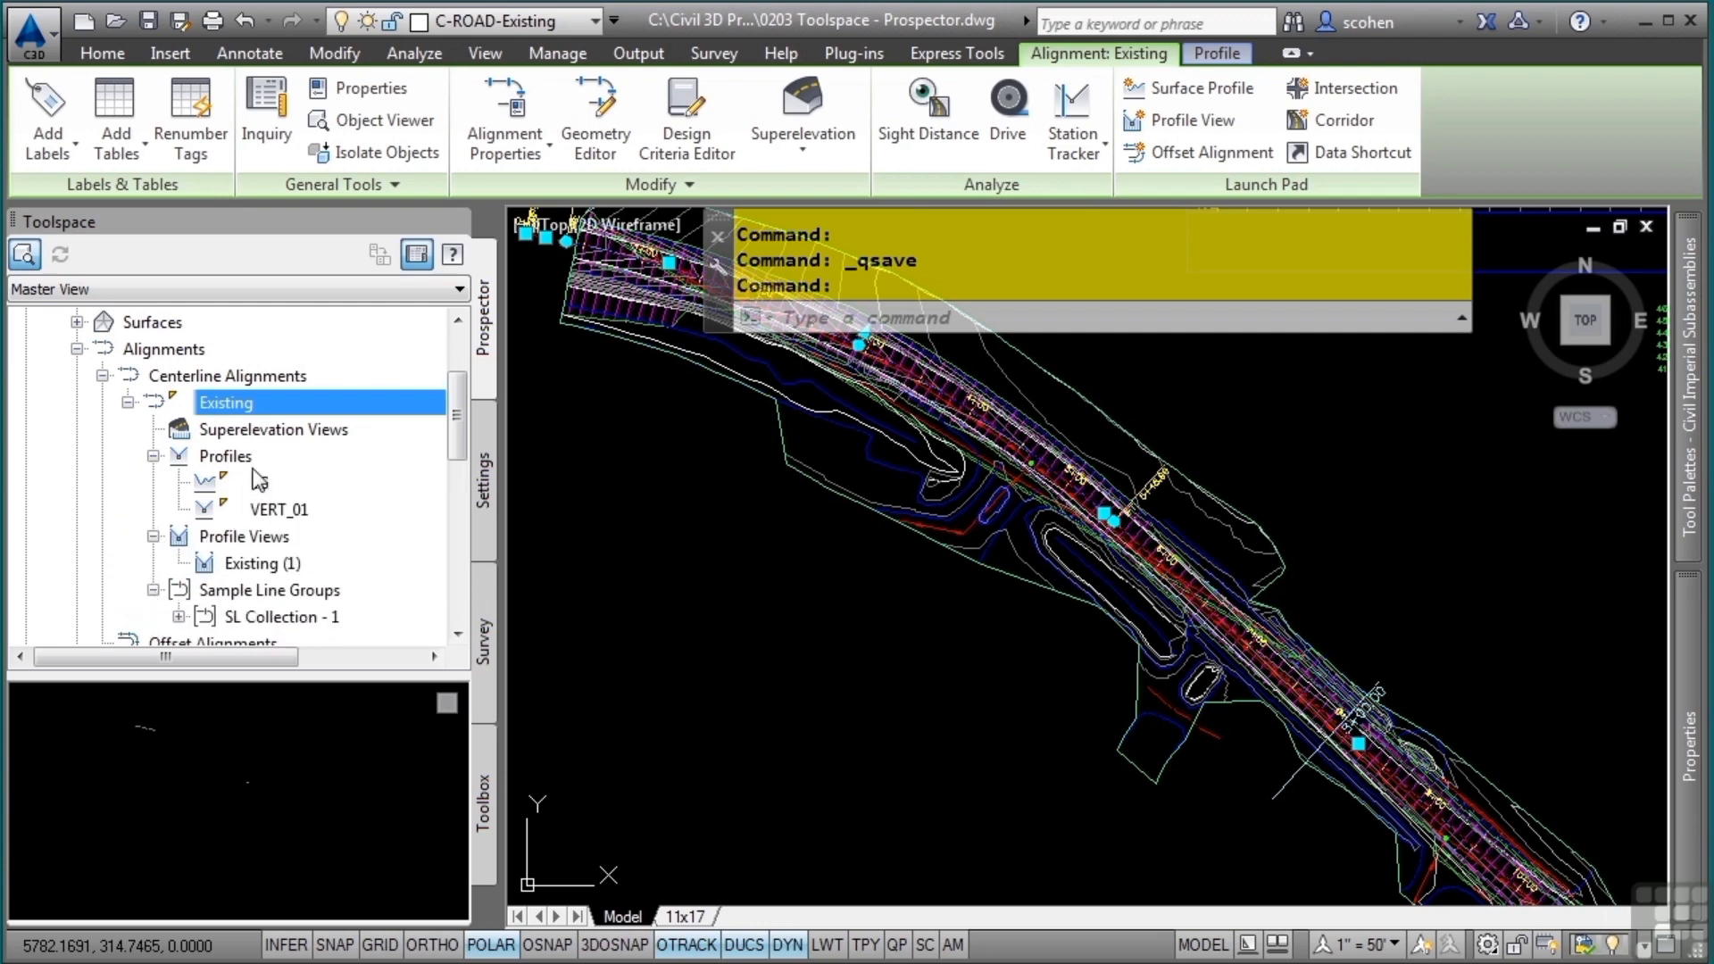
pyautogui.rightClick(246, 570)
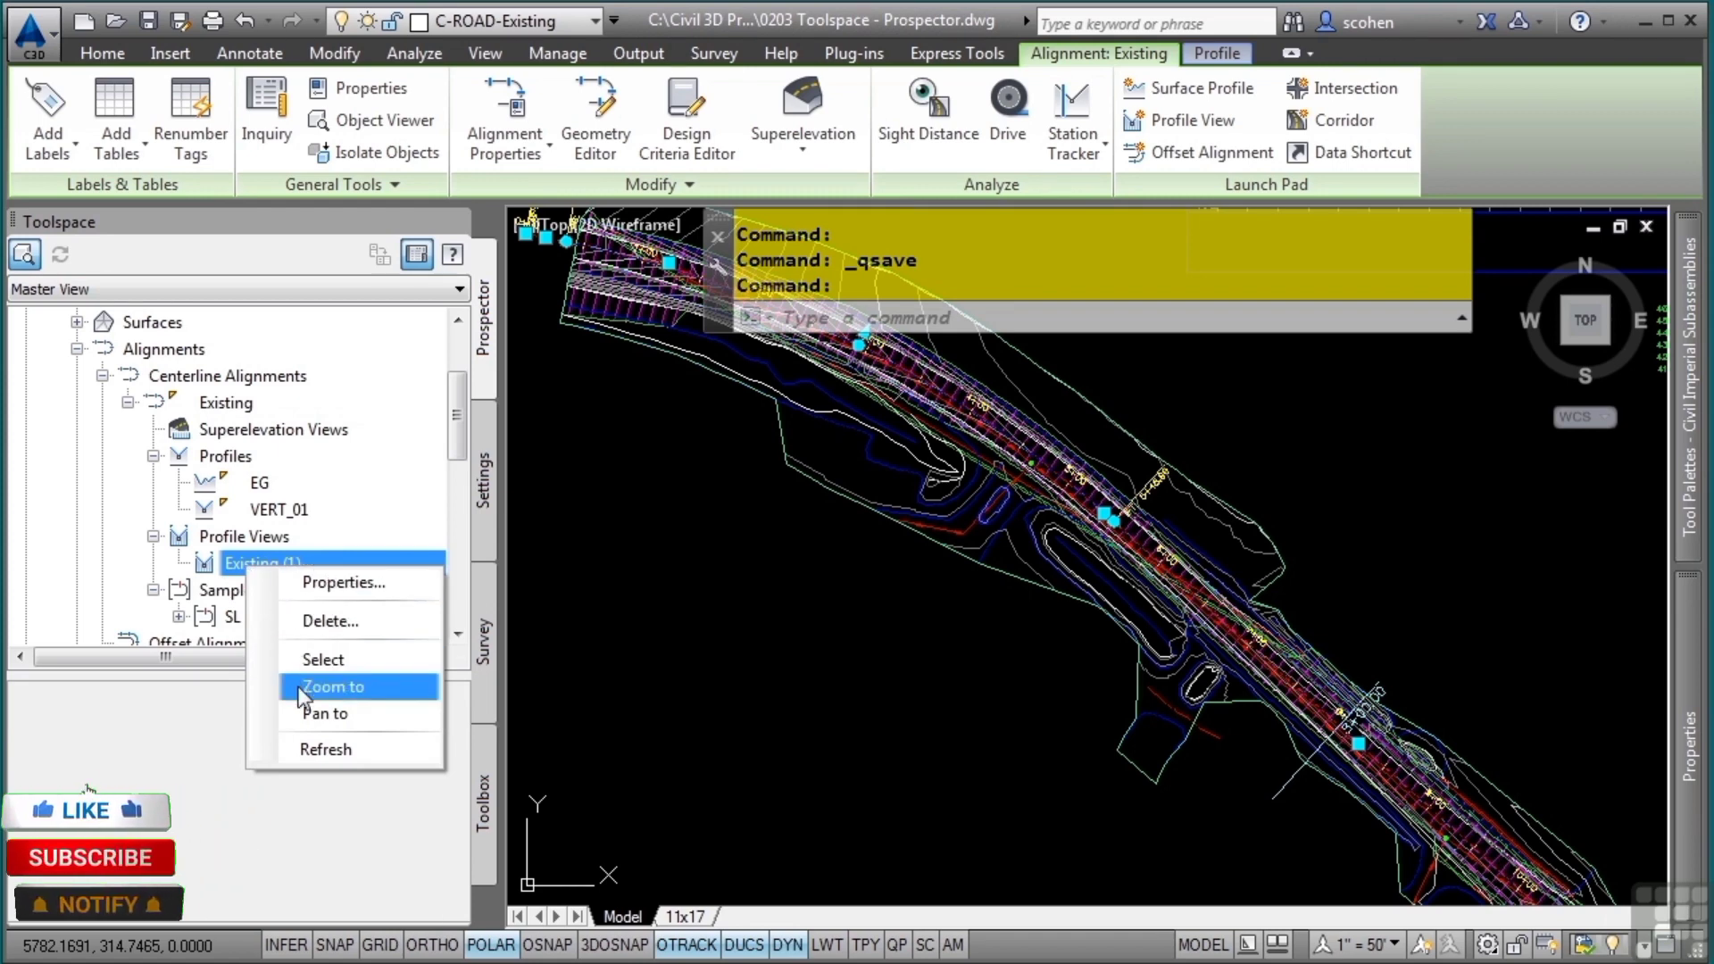
pyautogui.click(294, 687)
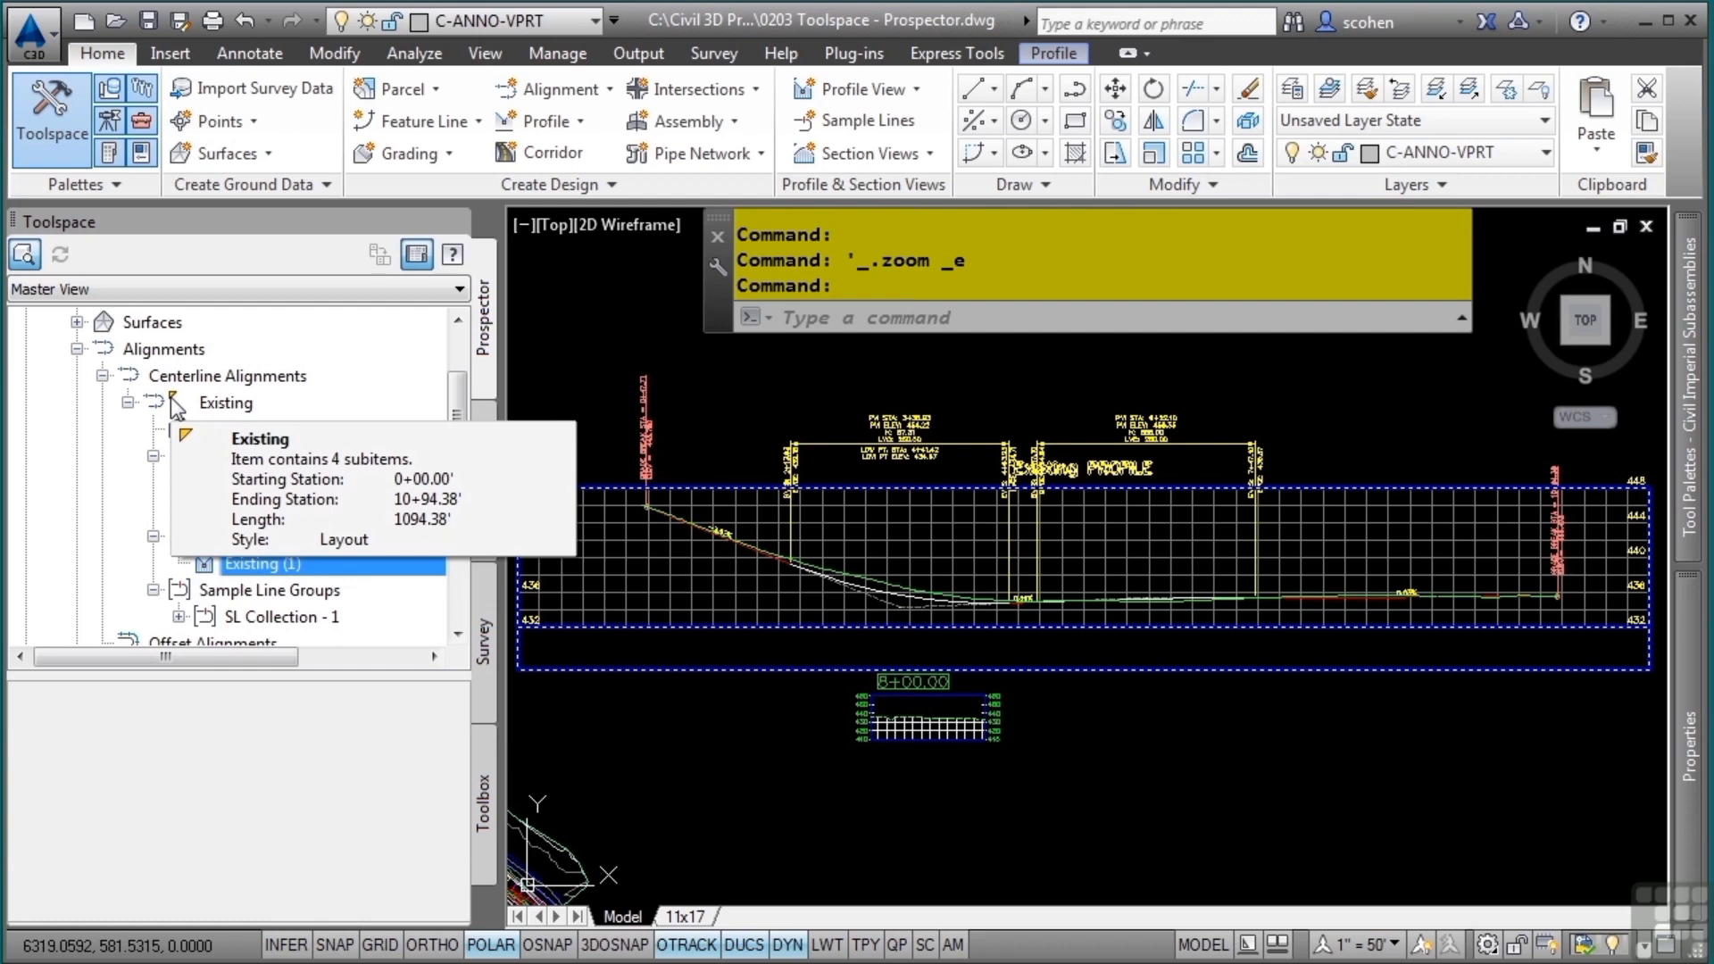
# Step: Collapse the Existing alignment and review the commands available for it in the Prospector tree
pyautogui.click(120, 403)
pyautogui.scroll(-2, 121, 413)
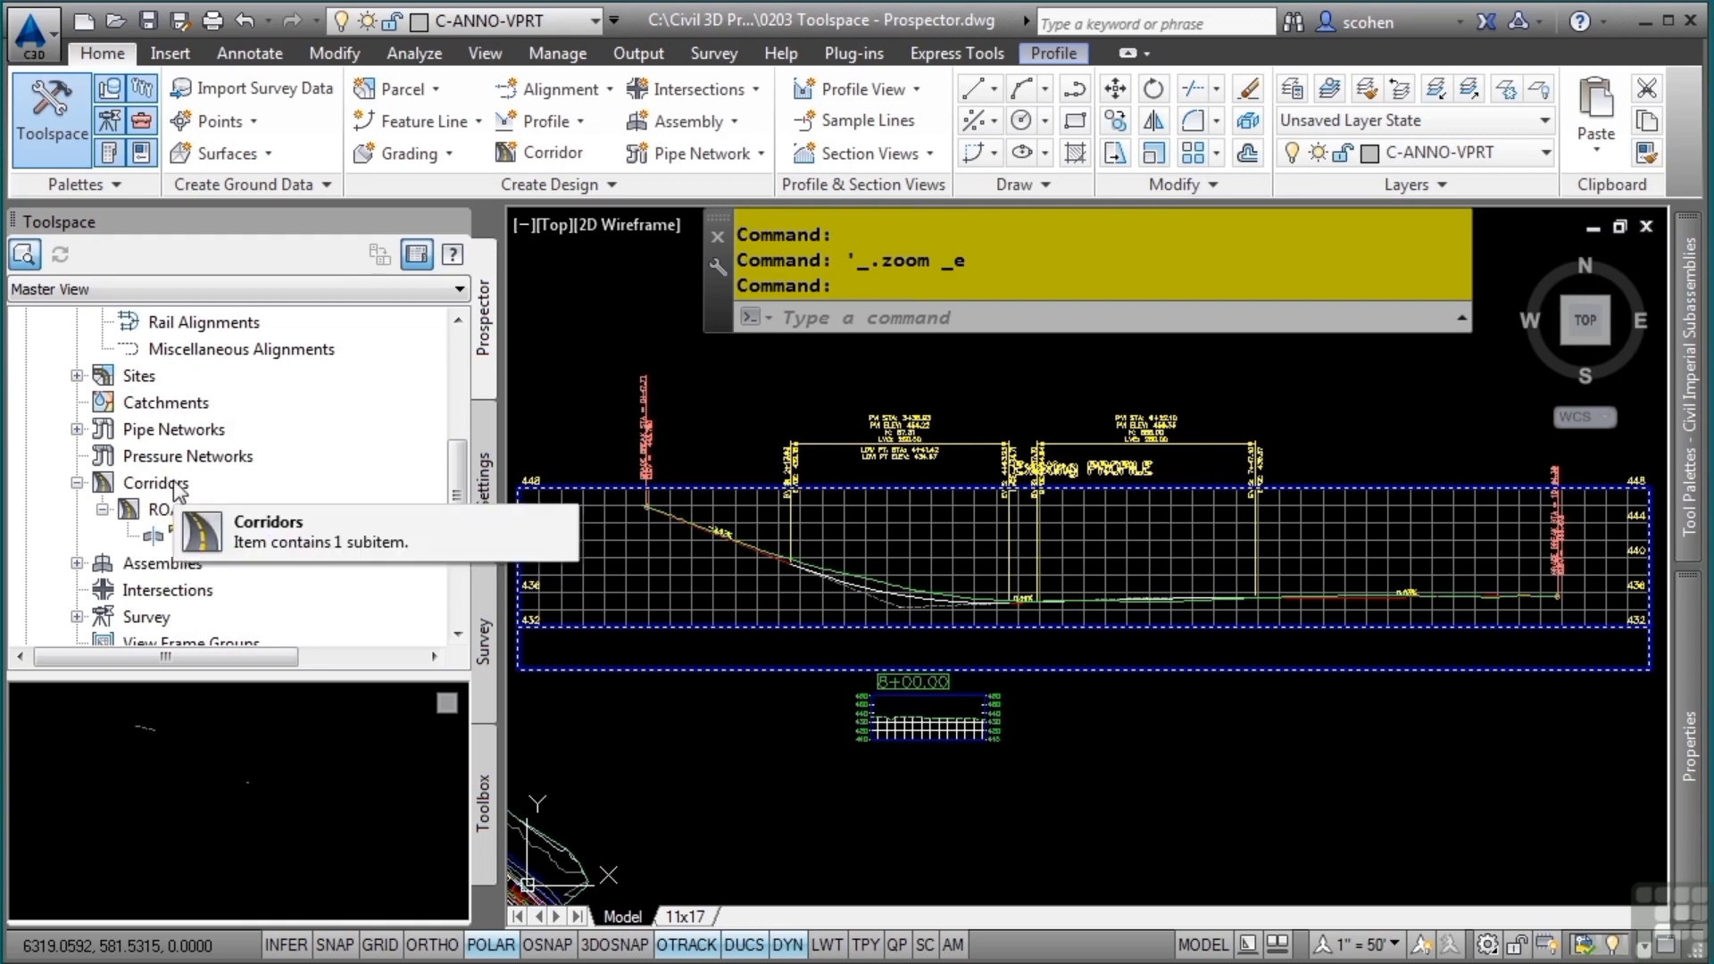
pyautogui.scroll(3, 178, 489)
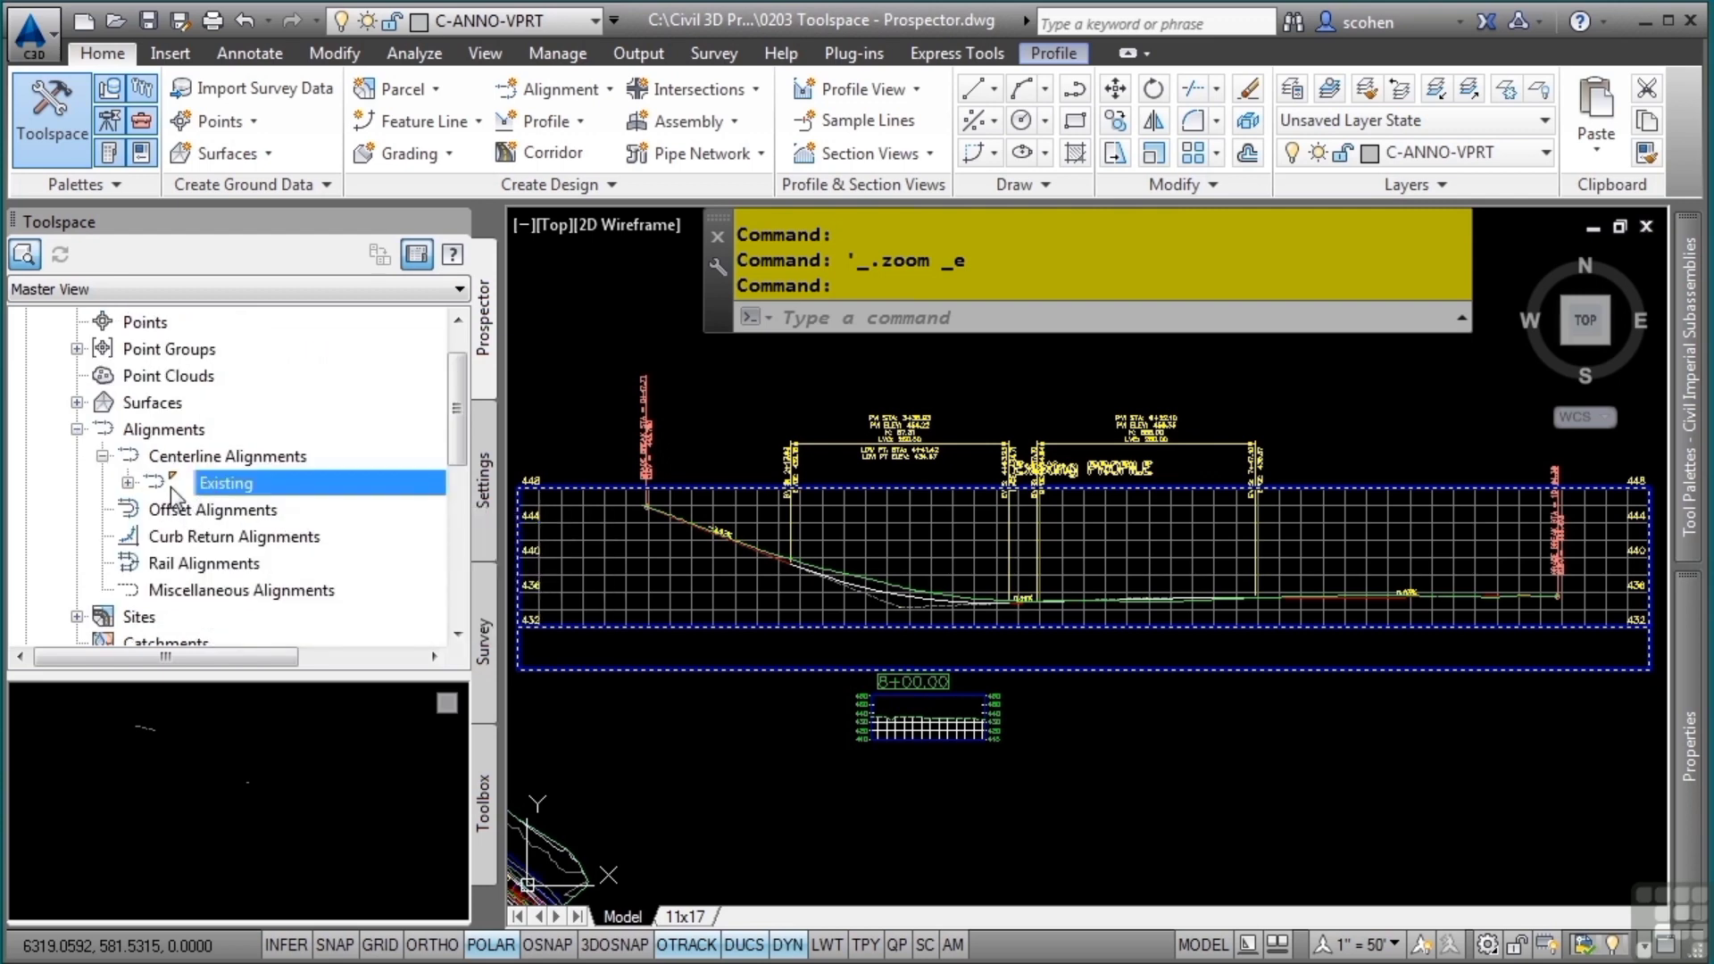
pyautogui.rightClick(229, 491)
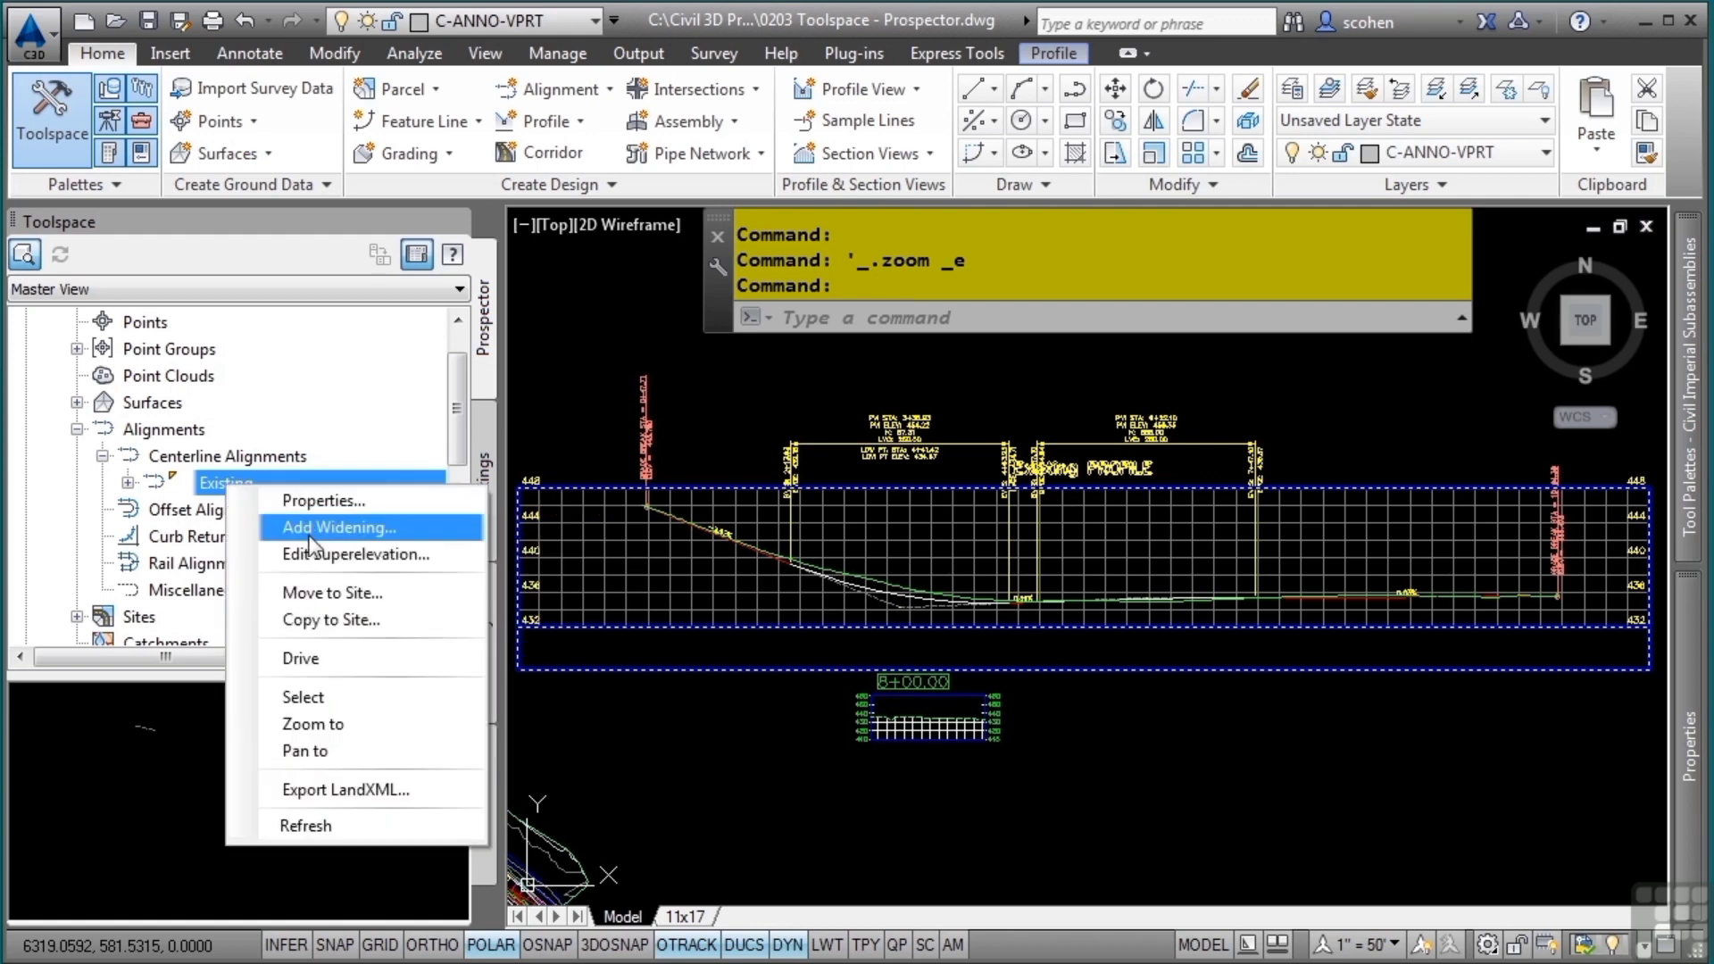
pyautogui.click(198, 476)
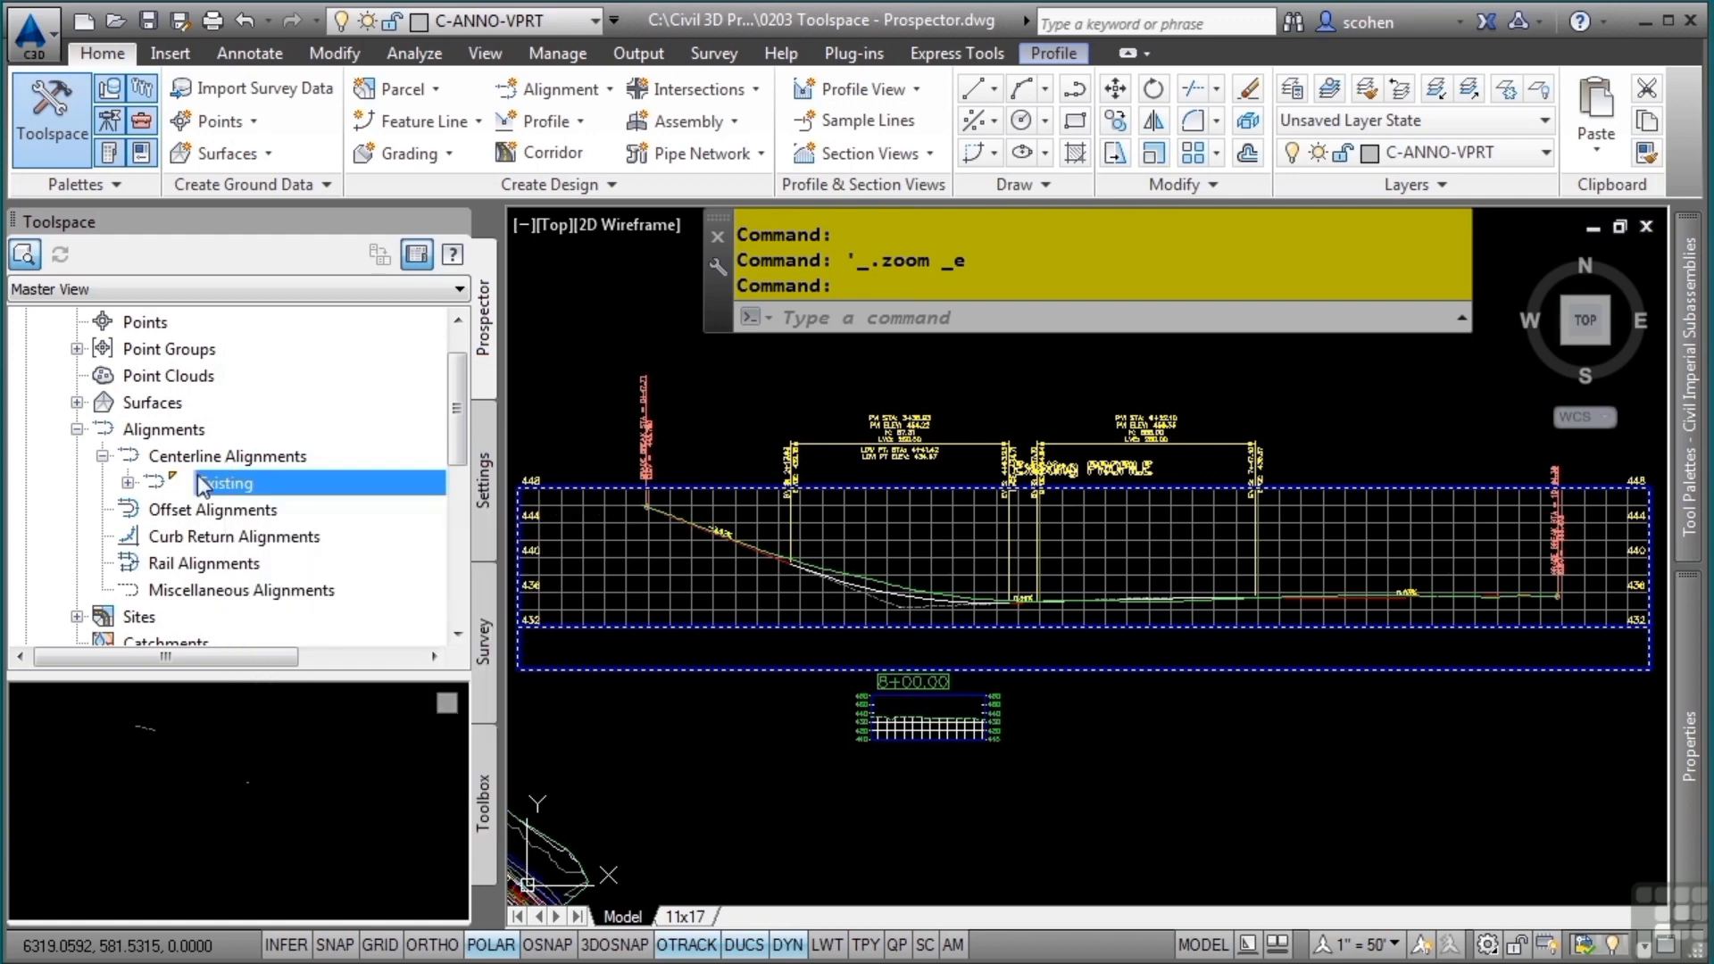
pyautogui.moveTo(203, 485)
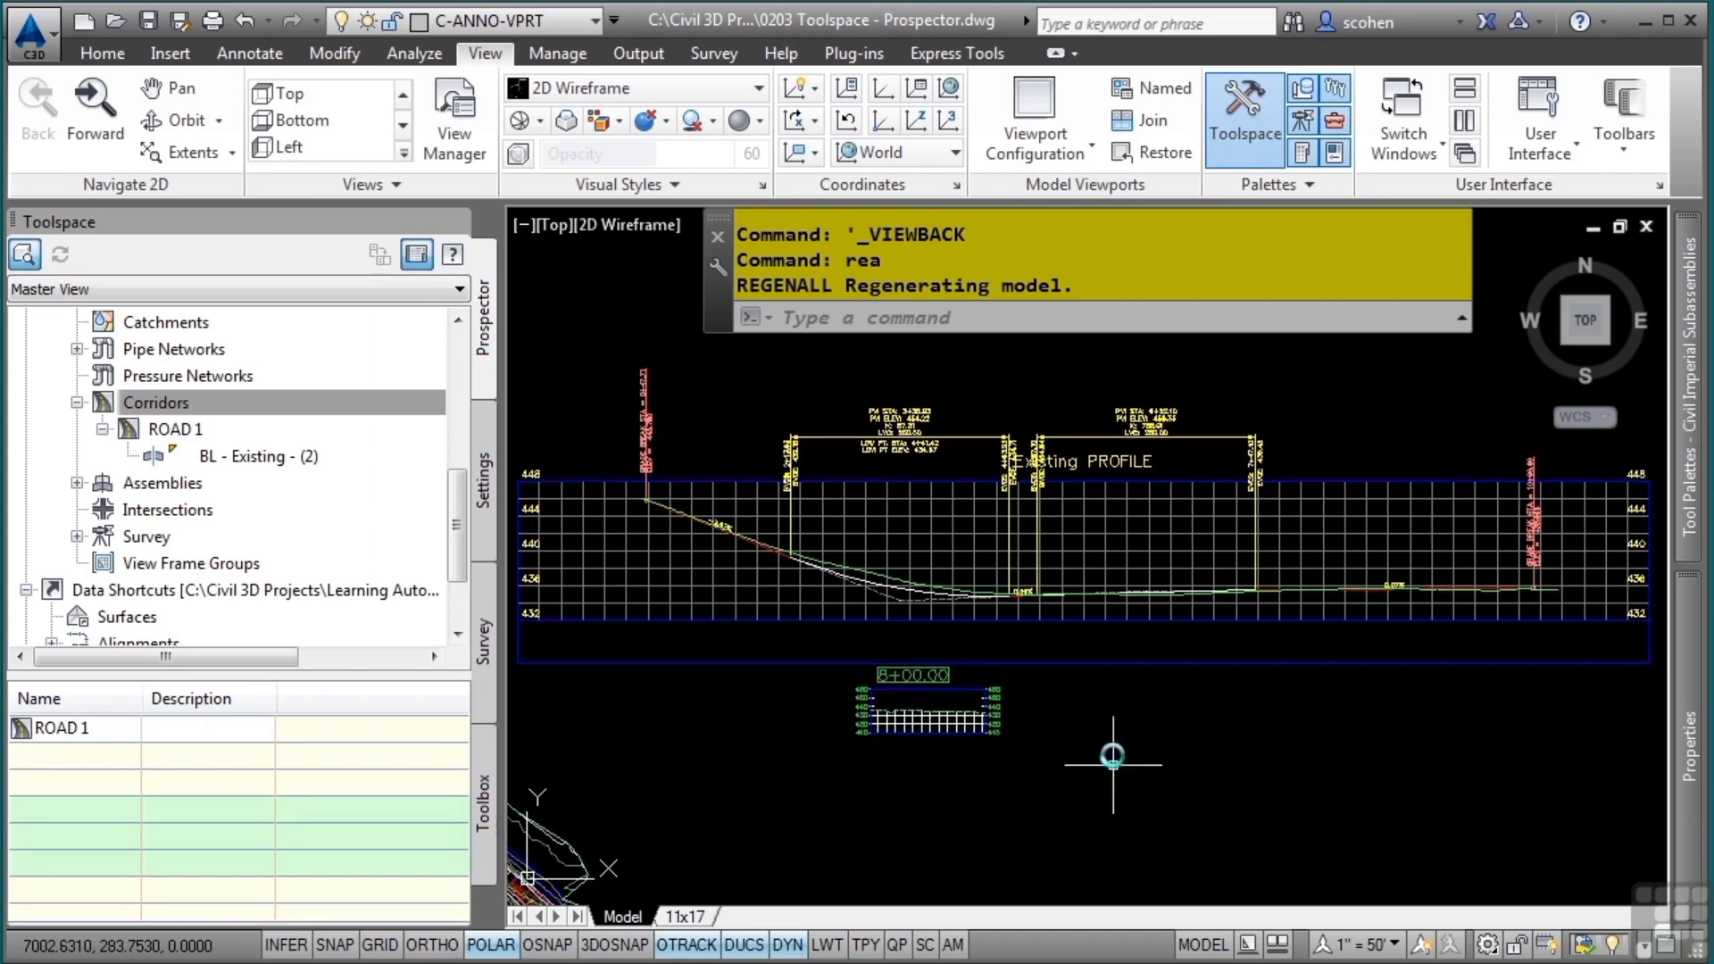
# Step: Stretch the Existing alignment's end point at the lower end of the road outward to about station 11+03
pyautogui.moveTo(1113, 757); pyautogui.dragTo(1161, 408, button='middle')
pyautogui.moveTo(958, 718); pyautogui.dragTo(1000, 572, button='middle')
pyautogui.scroll(8, 881, 643)
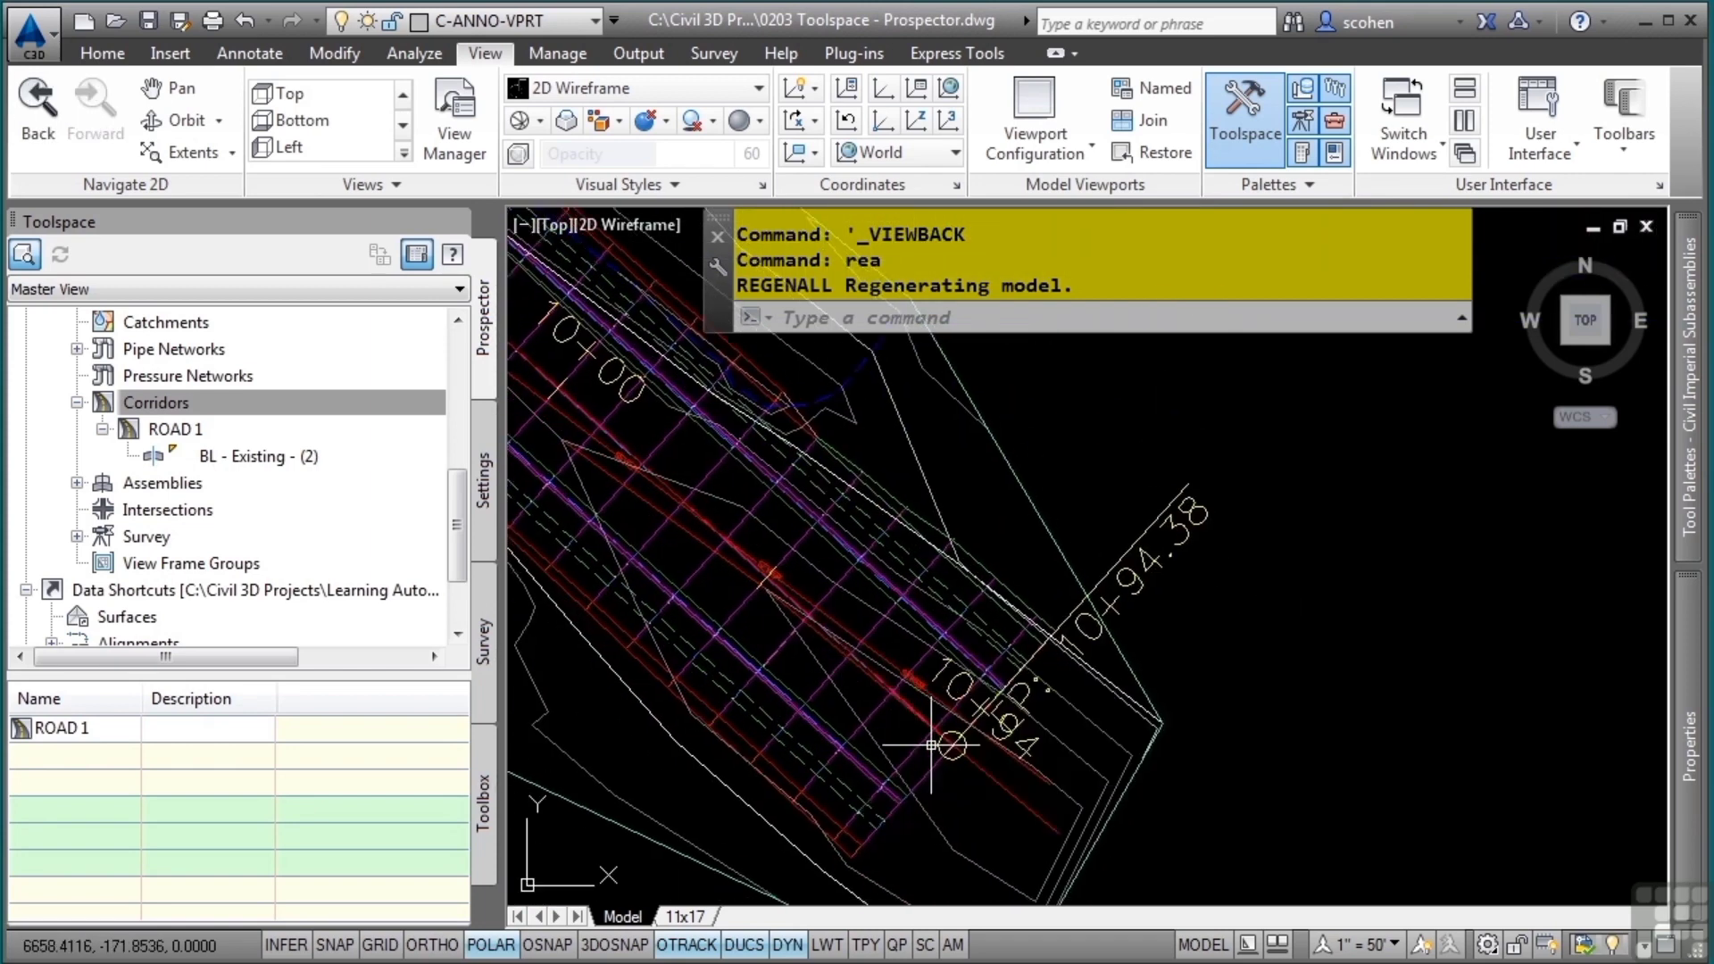
pyautogui.click(929, 723)
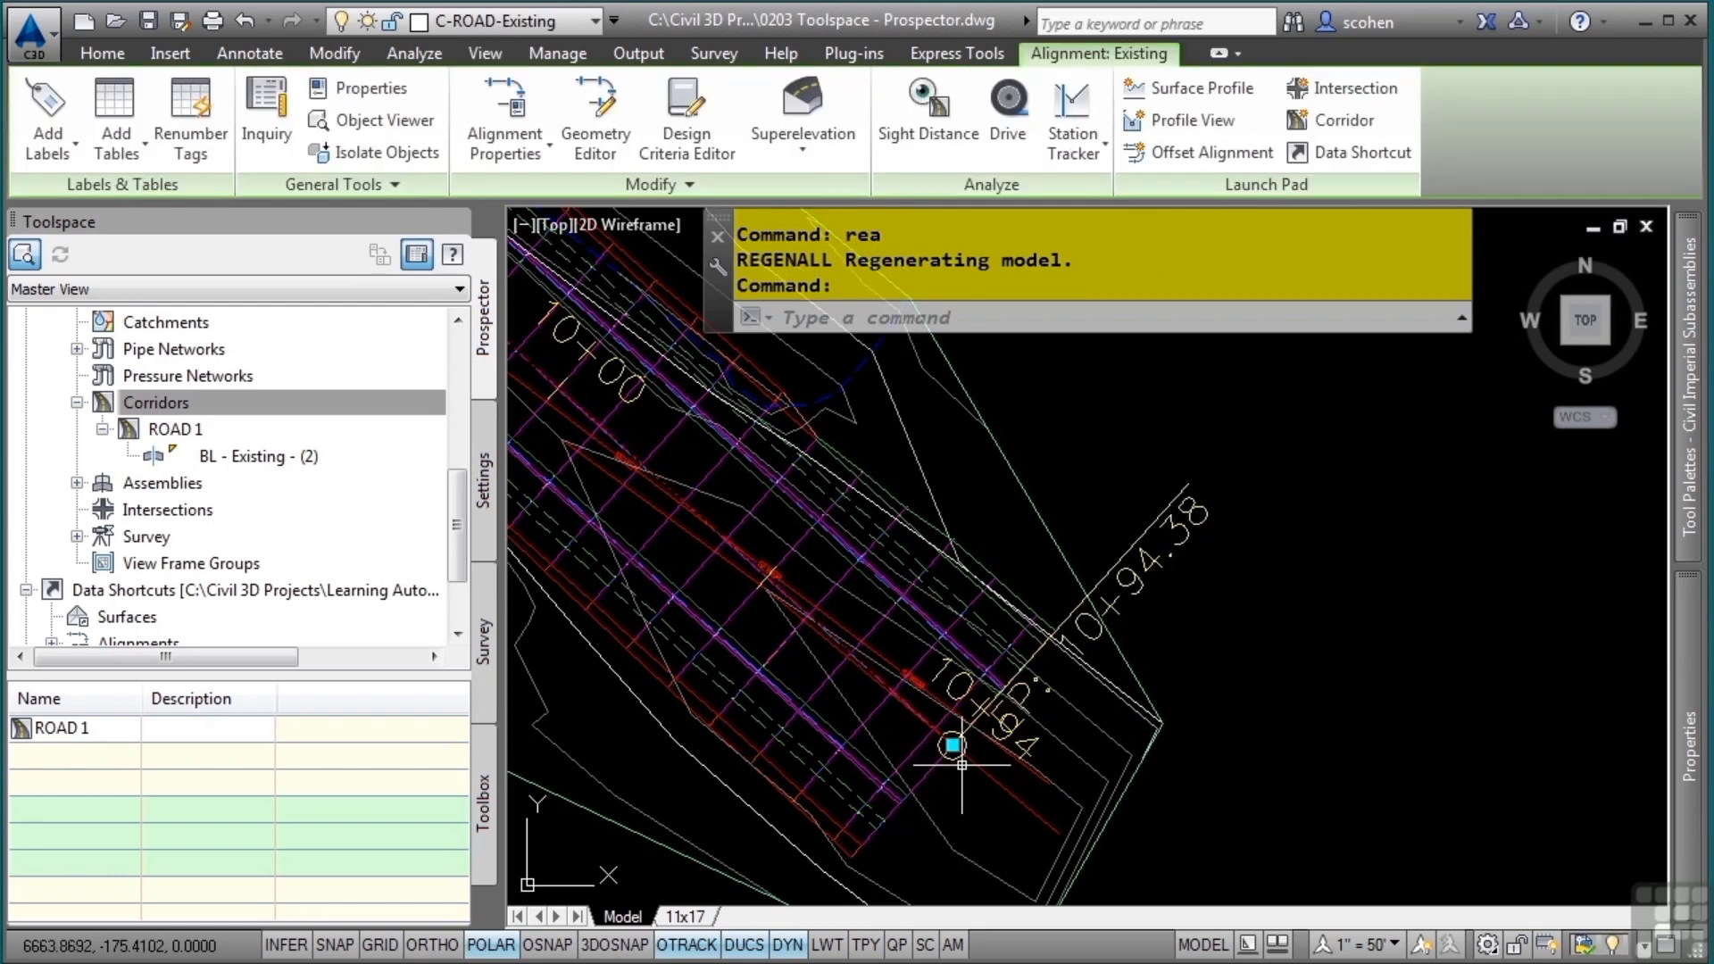
pyautogui.click(953, 744)
pyautogui.click(977, 794)
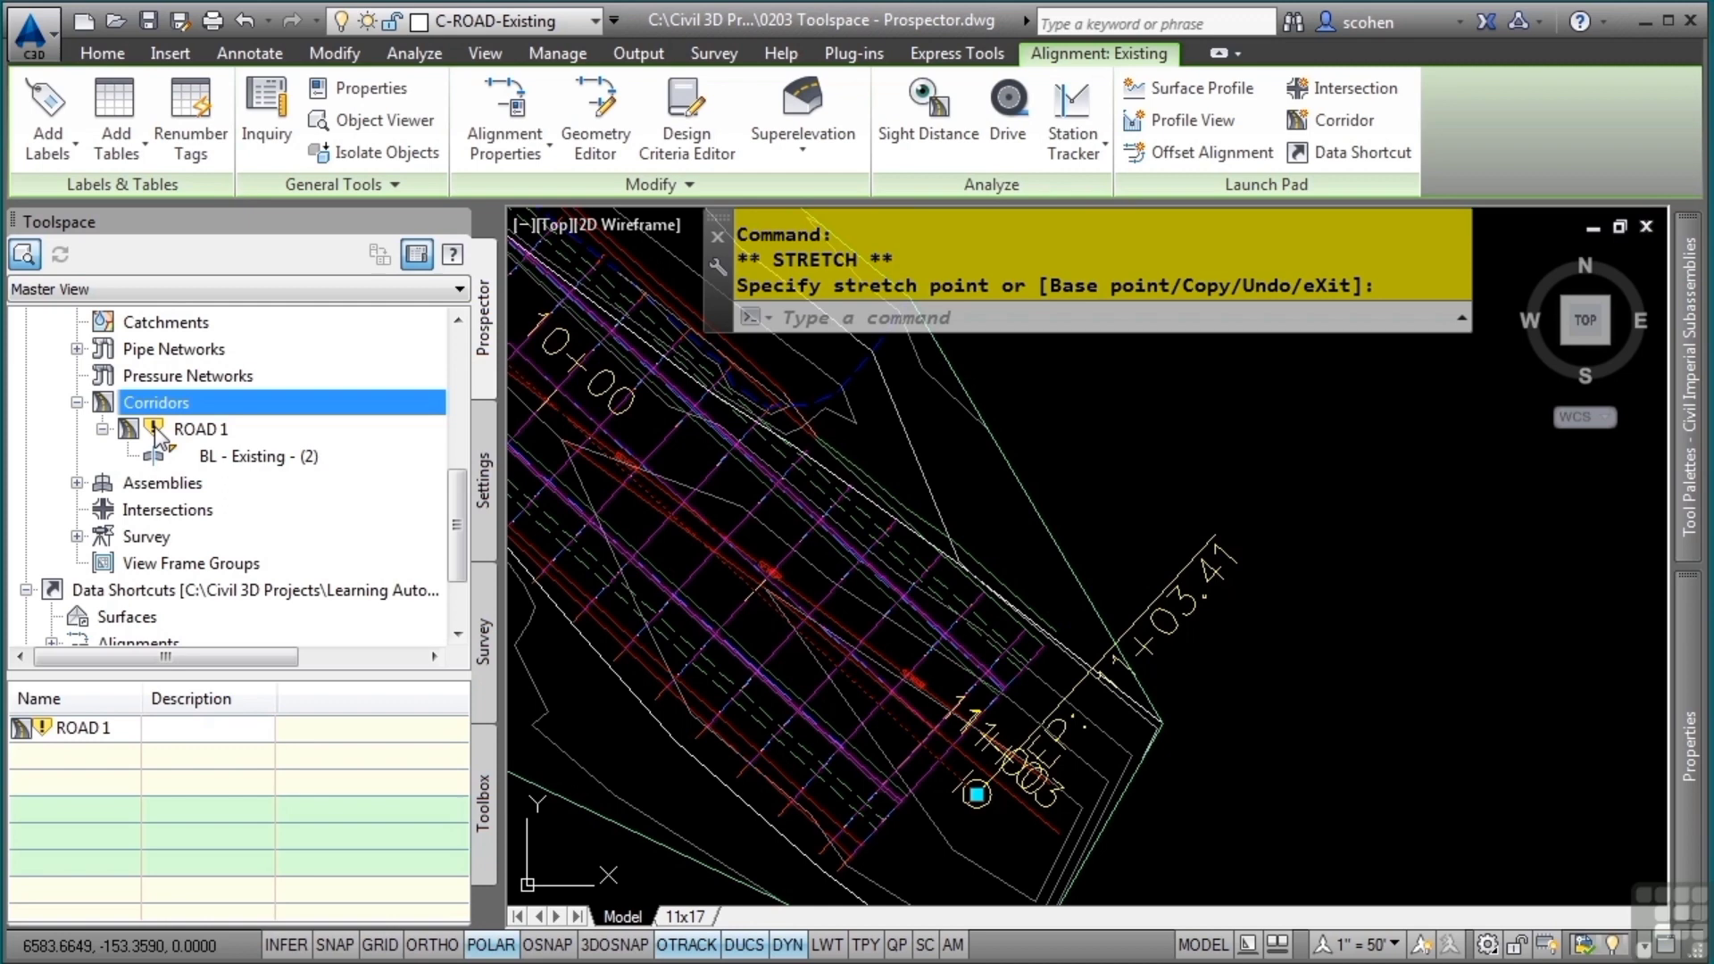
# Step: Rebuild the out-of-date ROAD 1 corridor
pyautogui.moveTo(156, 431)
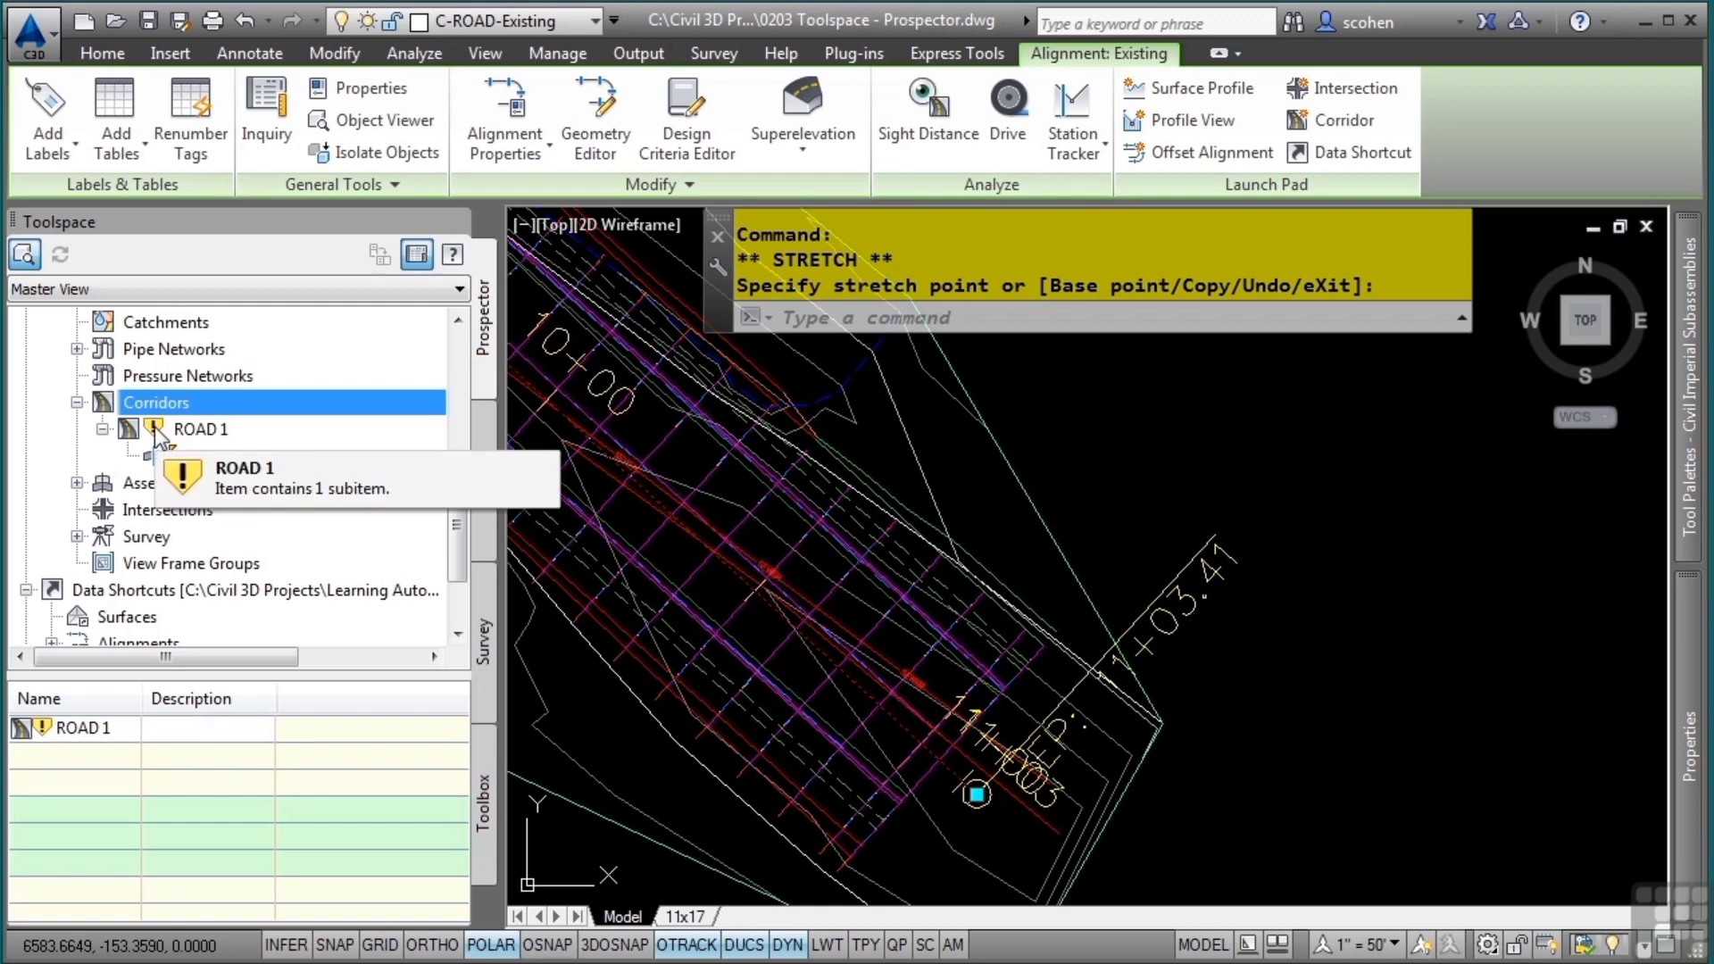
pyautogui.rightClick(161, 430)
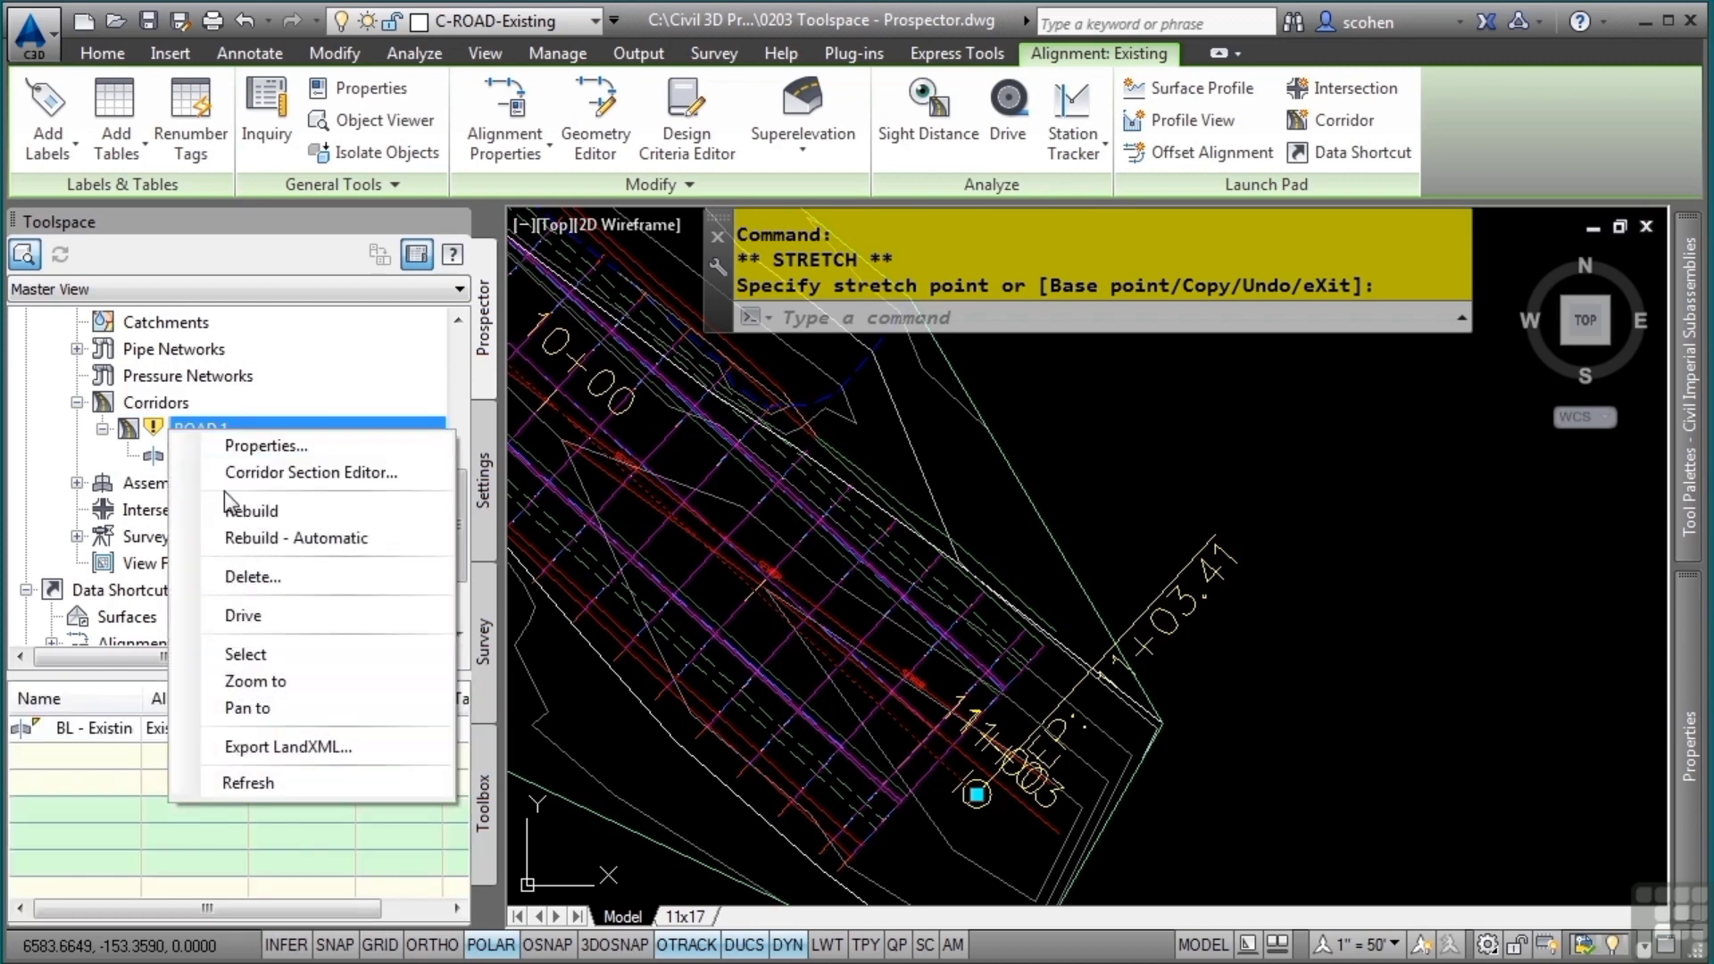
pyautogui.click(239, 509)
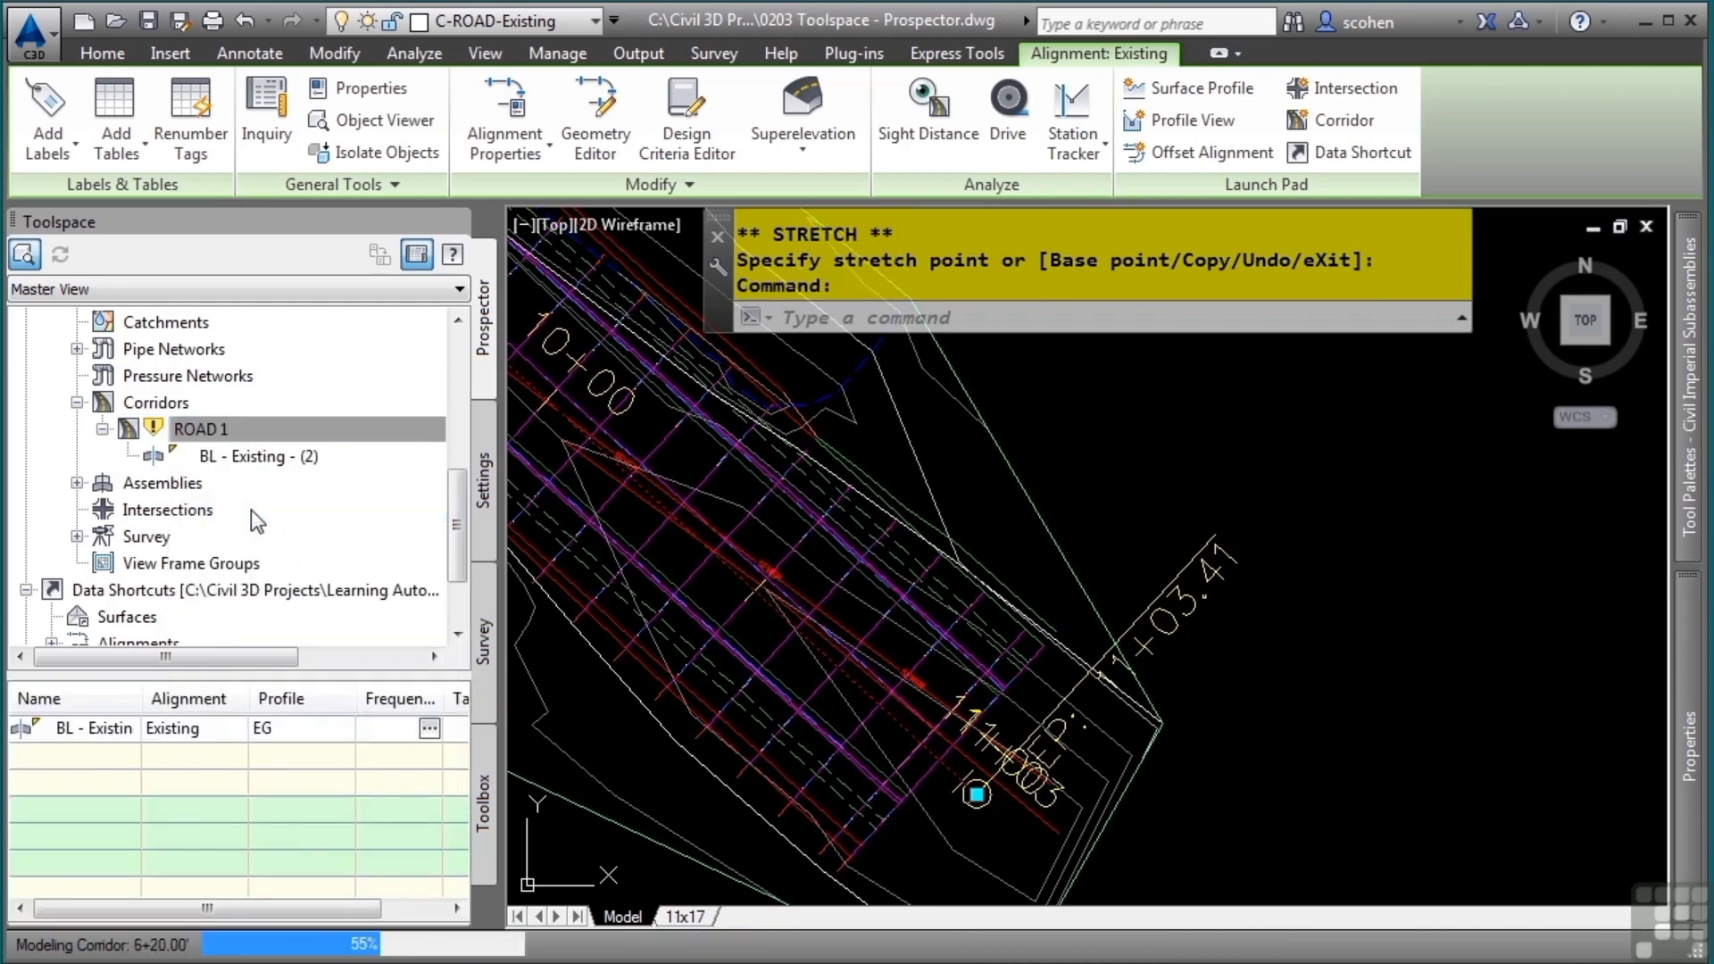